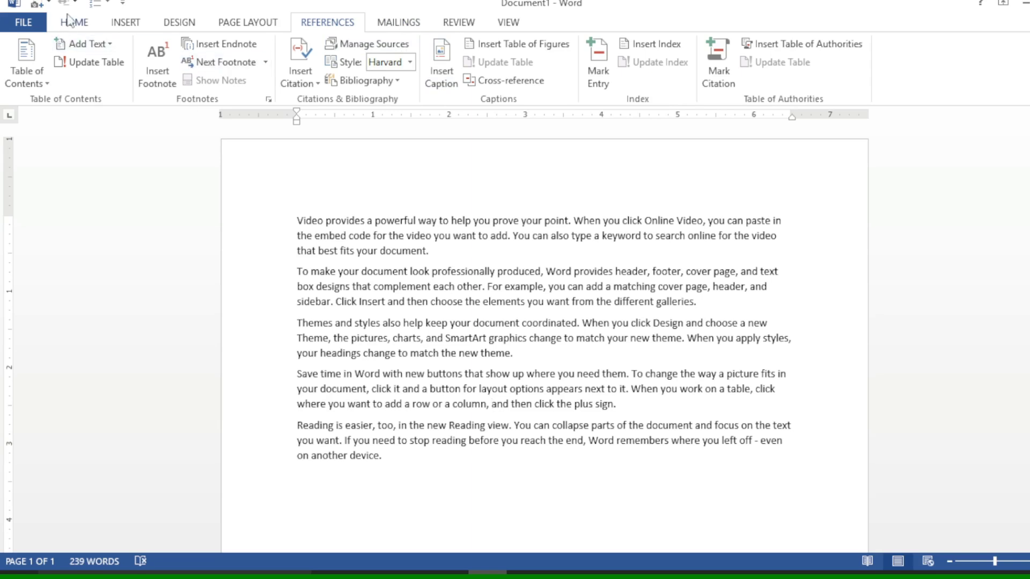
Step: Insert a five-pointed star about 3.14" high and 3.93" wide over the body text
left_click(128, 28)
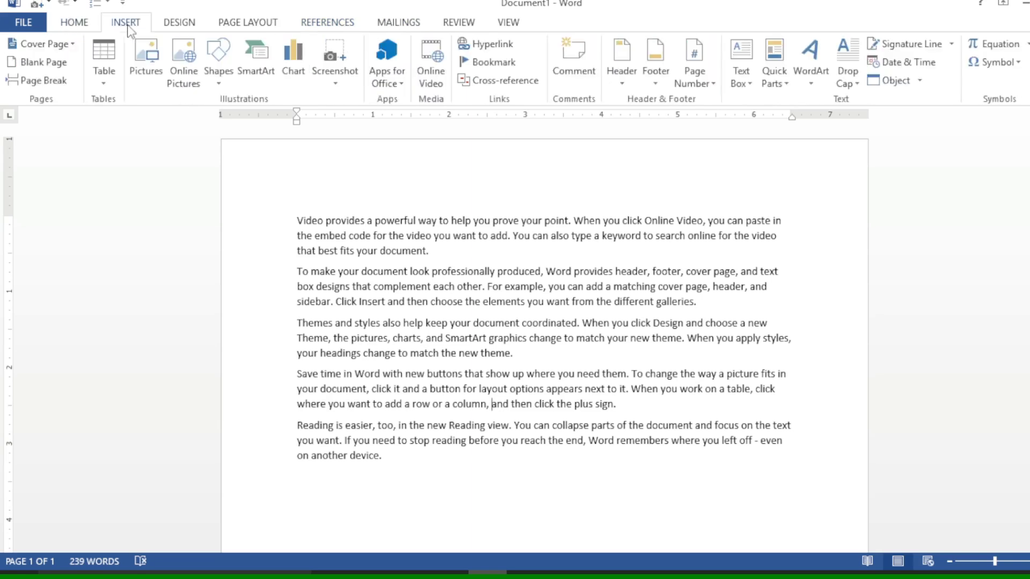
left_click(217, 86)
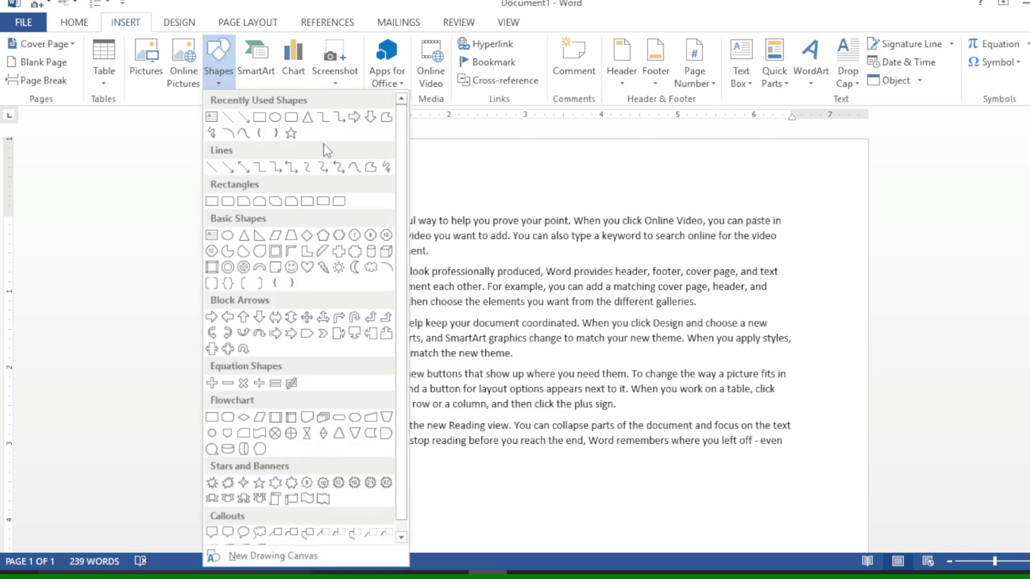
left_click(290, 133)
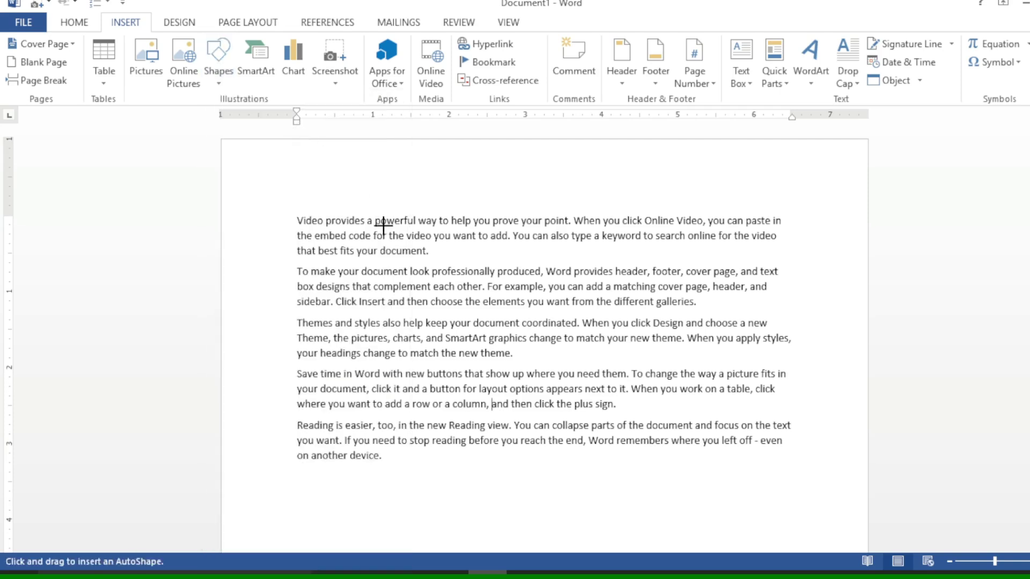
mouse_move(382, 224)
left_mouse_down()
mouse_move(559, 380)
mouse_move(684, 465)
left_mouse_up()
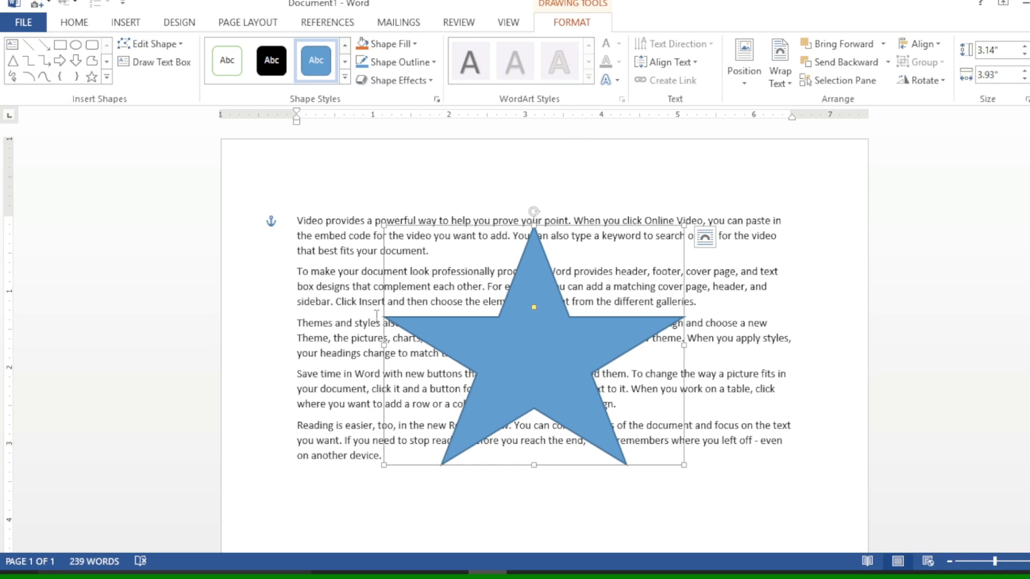
left_click(107, 77)
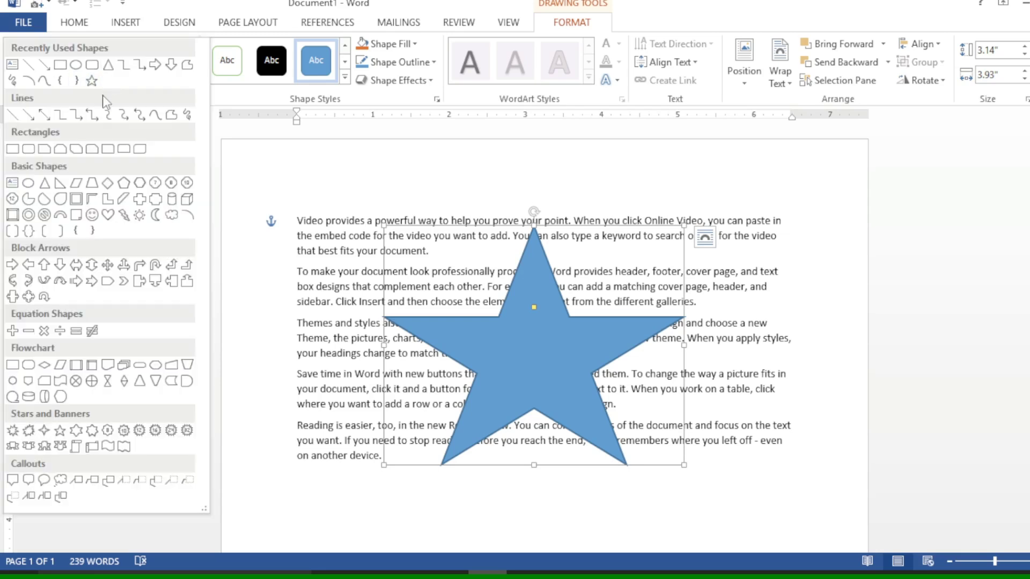
left_click(246, 187)
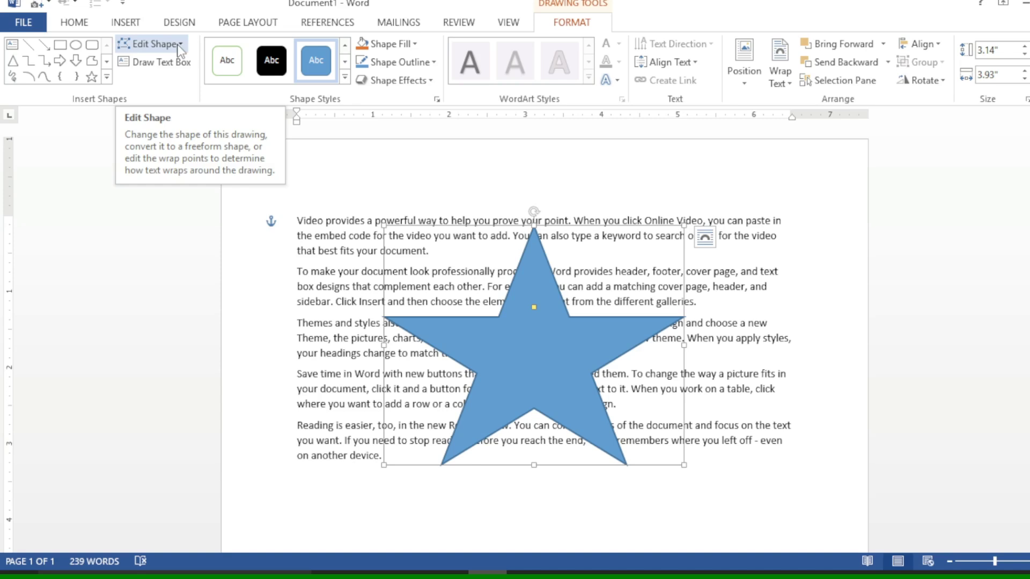
Step: Edit the star's points, pulling its five inner vertices toward the centre to make the arms narrower
left_click(160, 47)
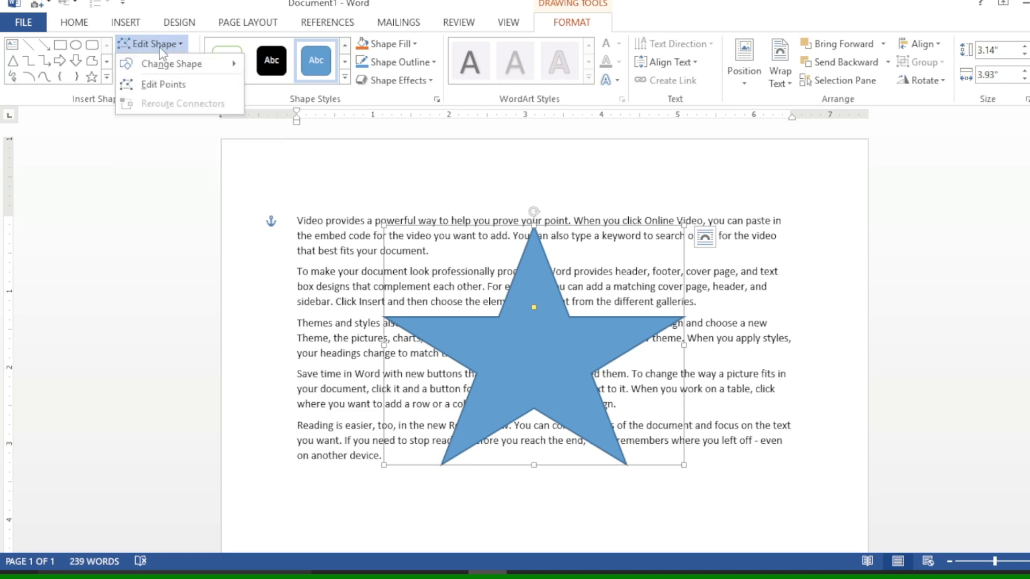
left_click(164, 85)
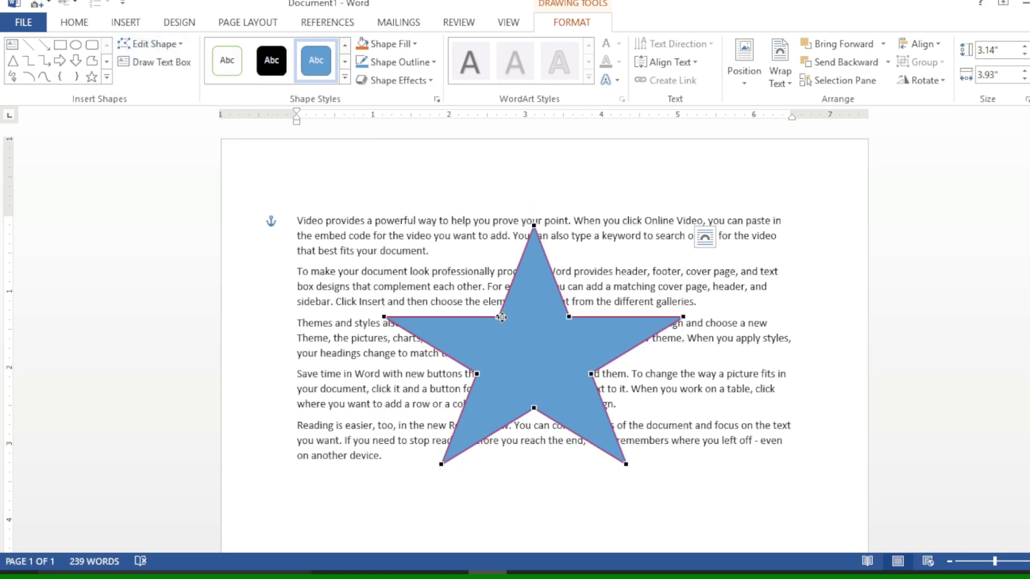
left_click_drag(502, 317, 518, 337)
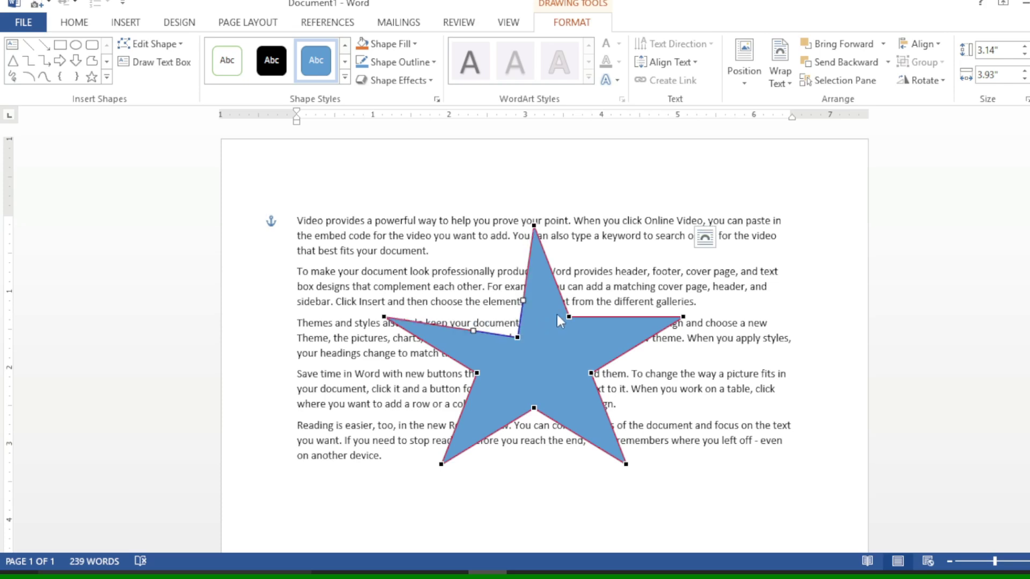
left_click_drag(567, 315, 552, 339)
left_click_drag(590, 377, 562, 370)
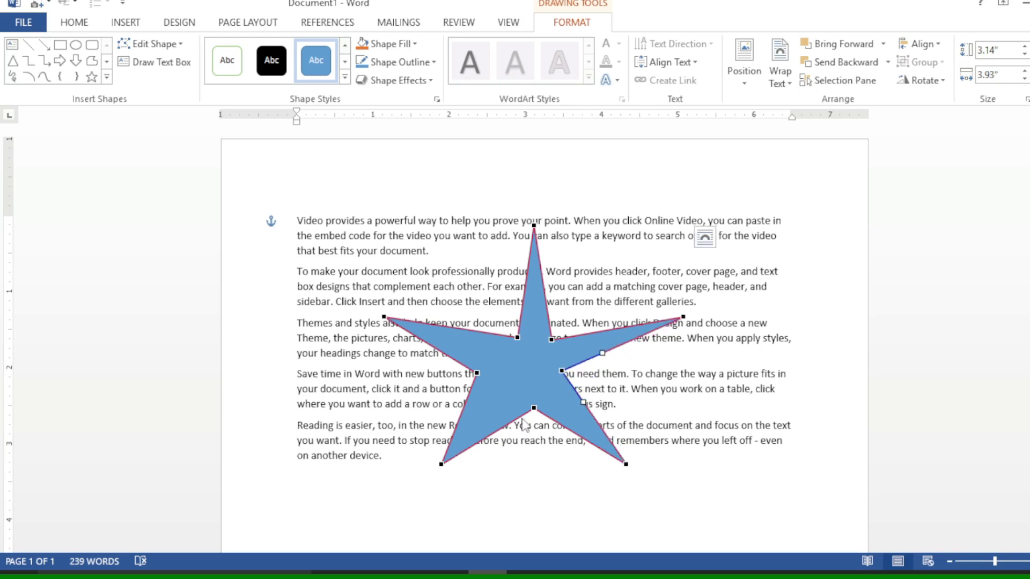
left_click_drag(535, 411, 523, 362)
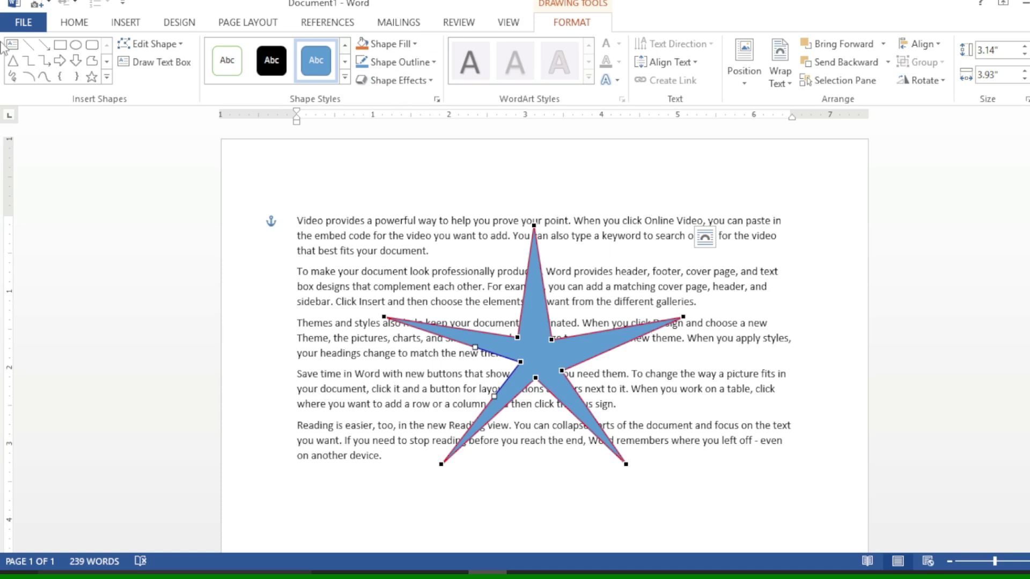
Step: Draw a text box about 2.12" high and 4.1" wide below the star and enter "dfkjgndfkjh" in it
left_click(157, 62)
mouse_move(403, 466)
left_mouse_down()
mouse_move(417, 501)
mouse_move(510, 517)
mouse_move(715, 448)
left_mouse_up()
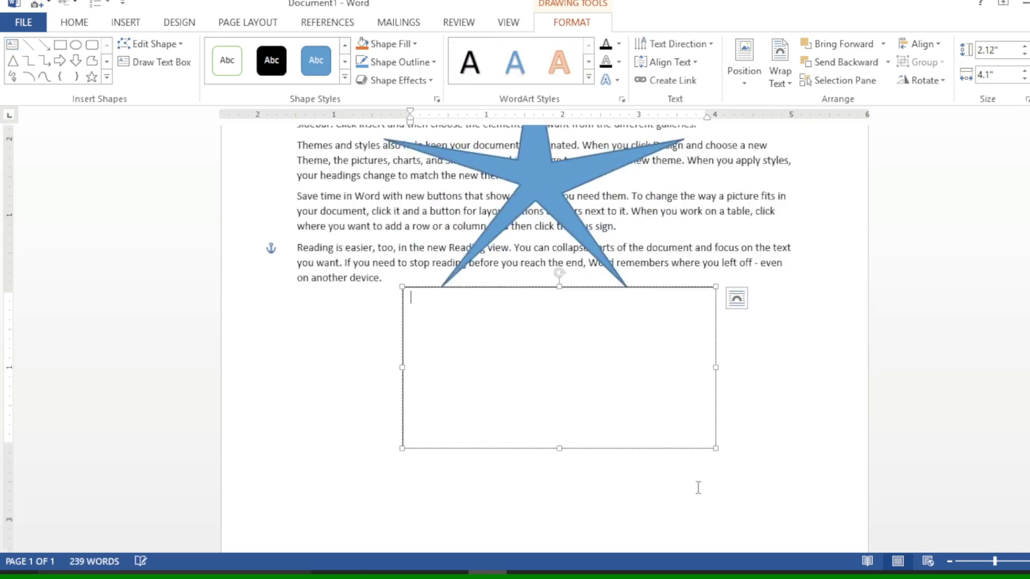
key("alt+space")
key("Escape")
type("dfkjgndfkjh")
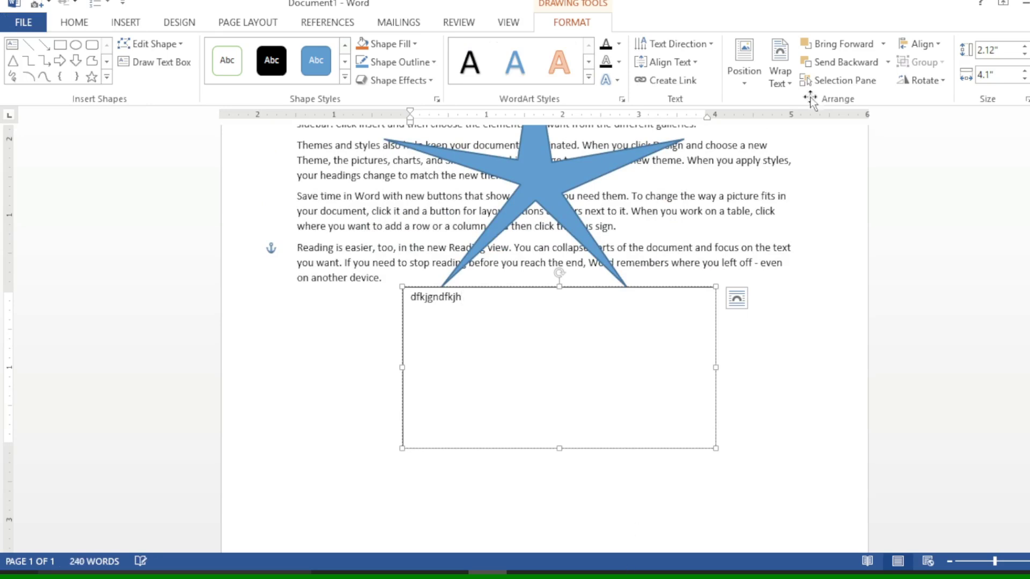
Step: Change the narrow-armed star into a seven-pointed star
left_click(562, 175)
scroll(535, 247, "up", 4)
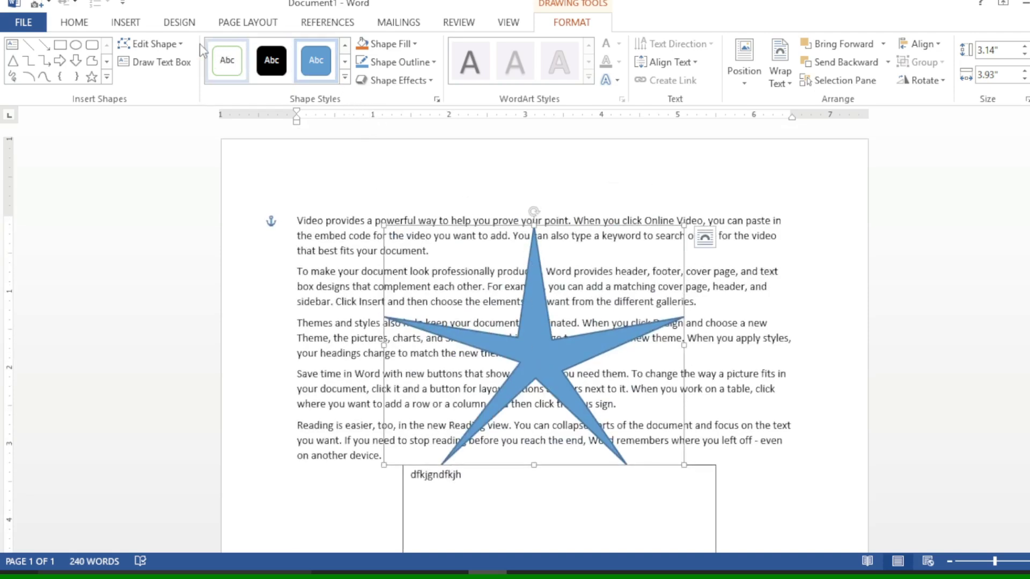
left_click(153, 44)
mouse_move(180, 64)
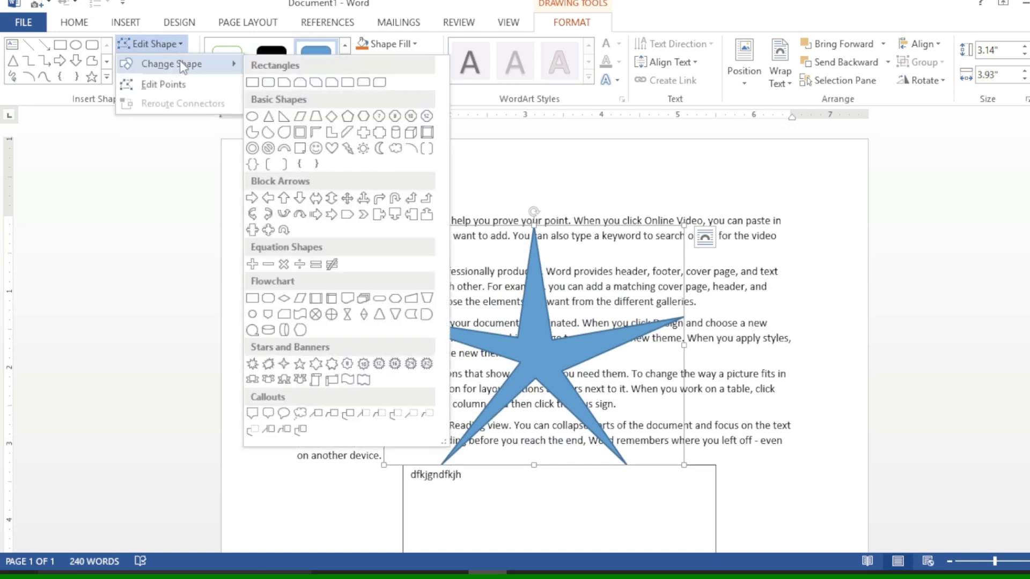
left_click(332, 364)
Step: Delete the text box below the star
left_click(650, 502)
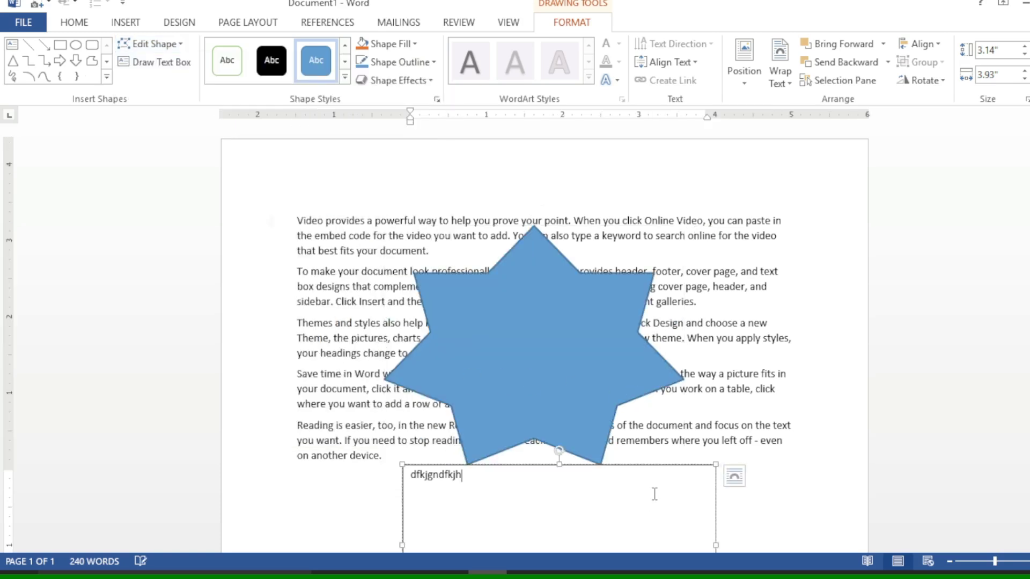
left_click(681, 463)
key("Delete")
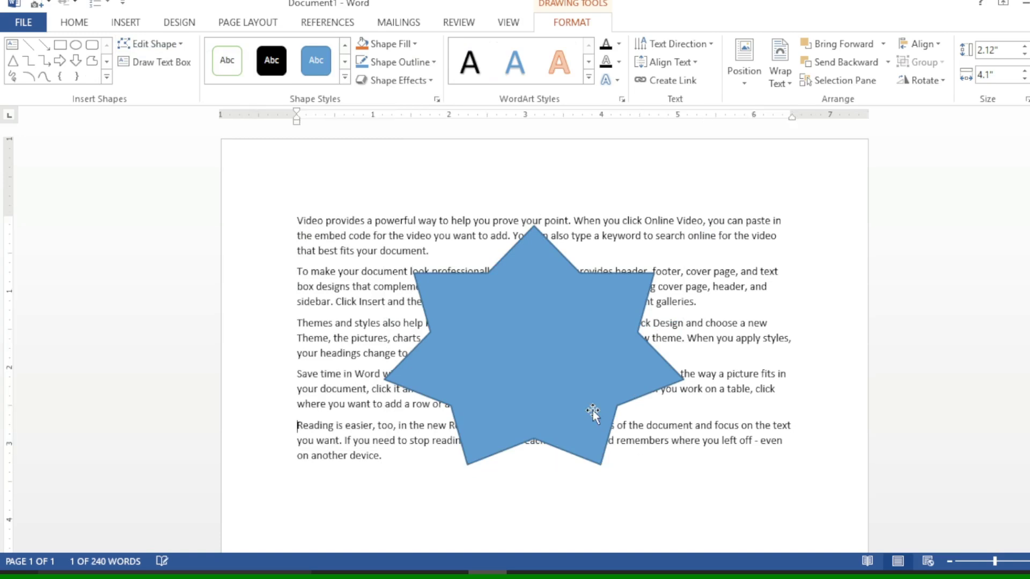
Step: Apply the orange shape style from the gallery's fifth row, with gradient and shadow, to the seven-pointed star
left_click(570, 352)
double_click(450, 268)
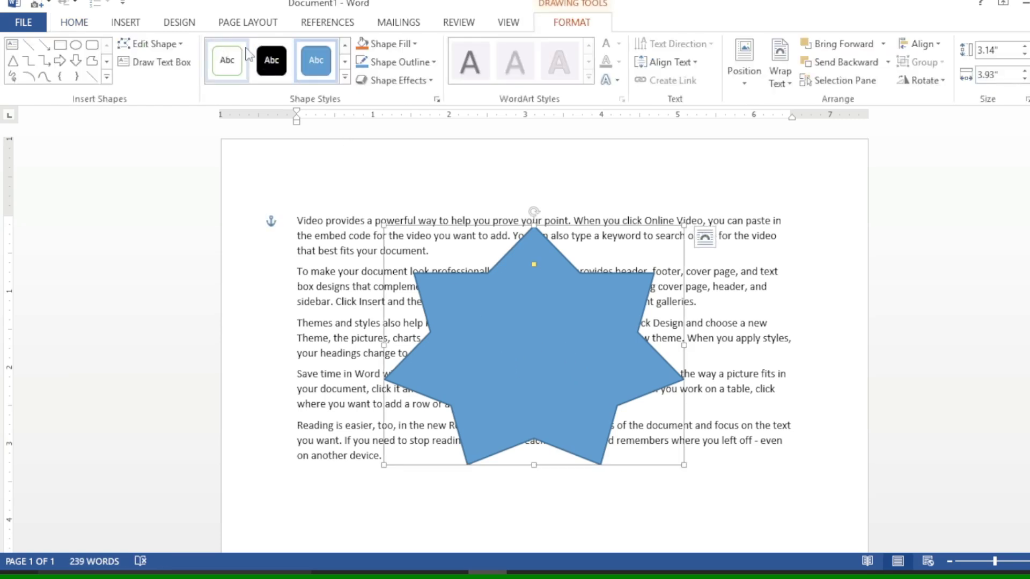
left_click(344, 77)
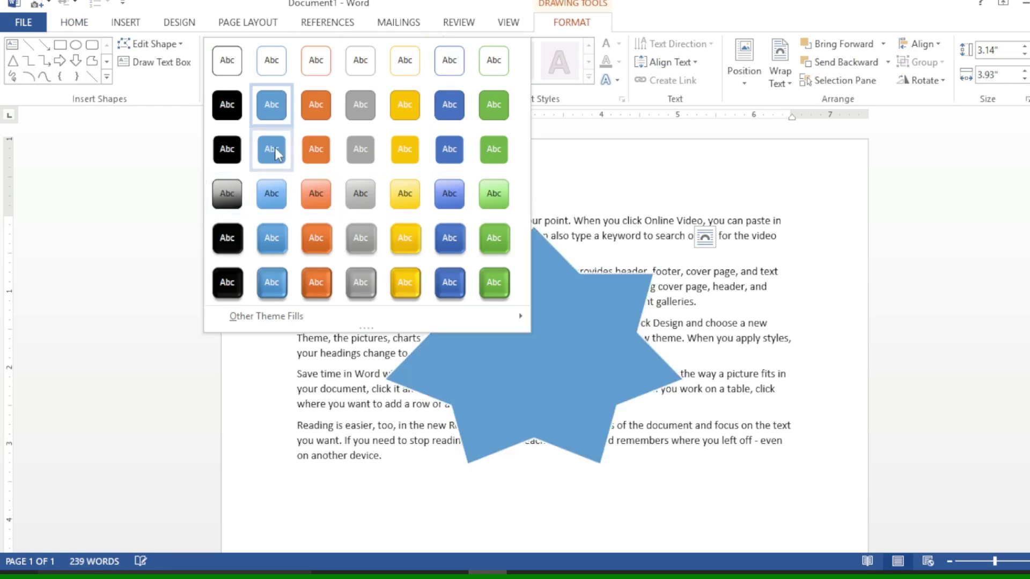
left_click(322, 236)
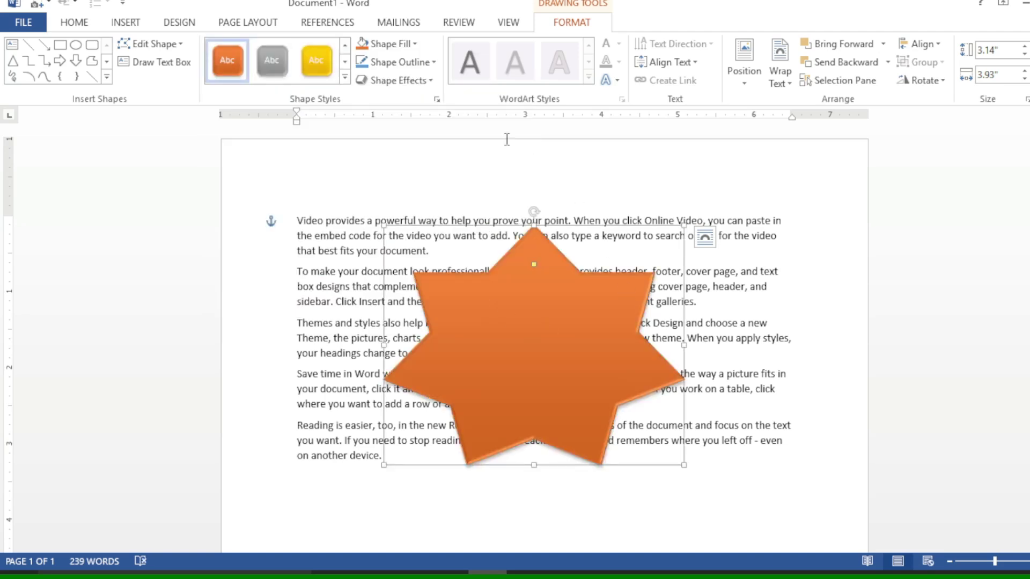
Step: Fill the seven-pointed star with the dark purple texture
left_click(413, 44)
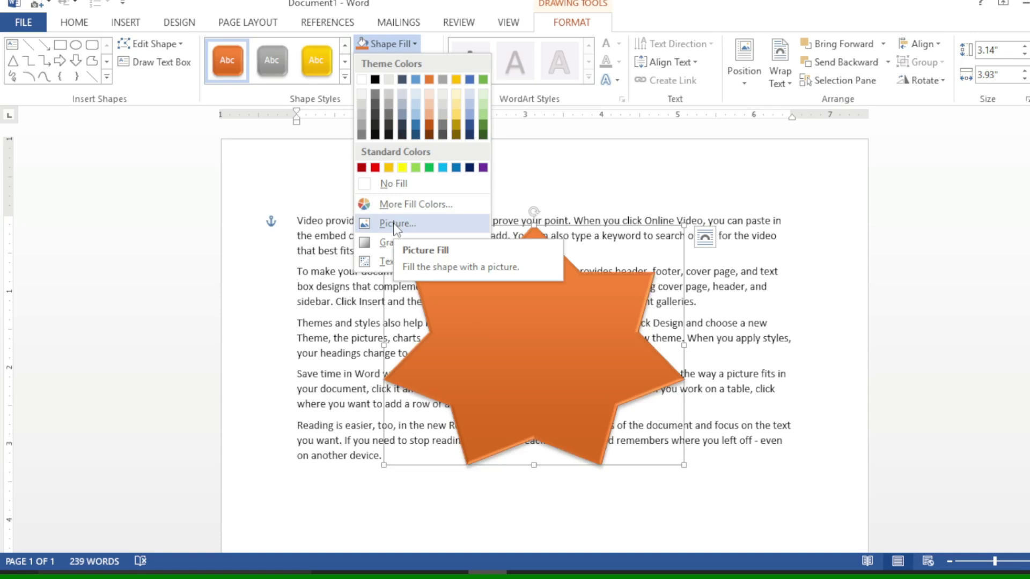
mouse_move(398, 247)
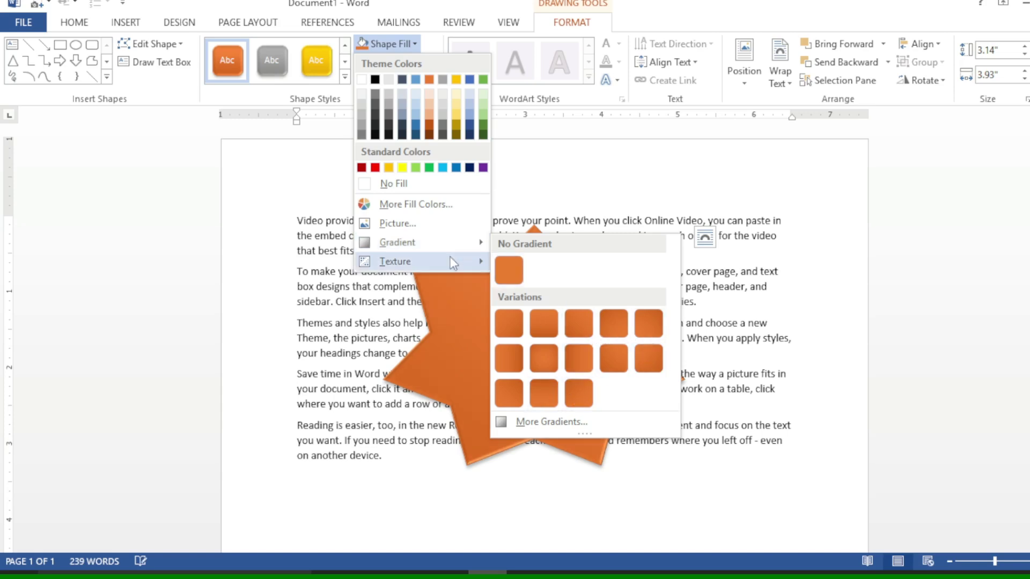
mouse_move(480, 261)
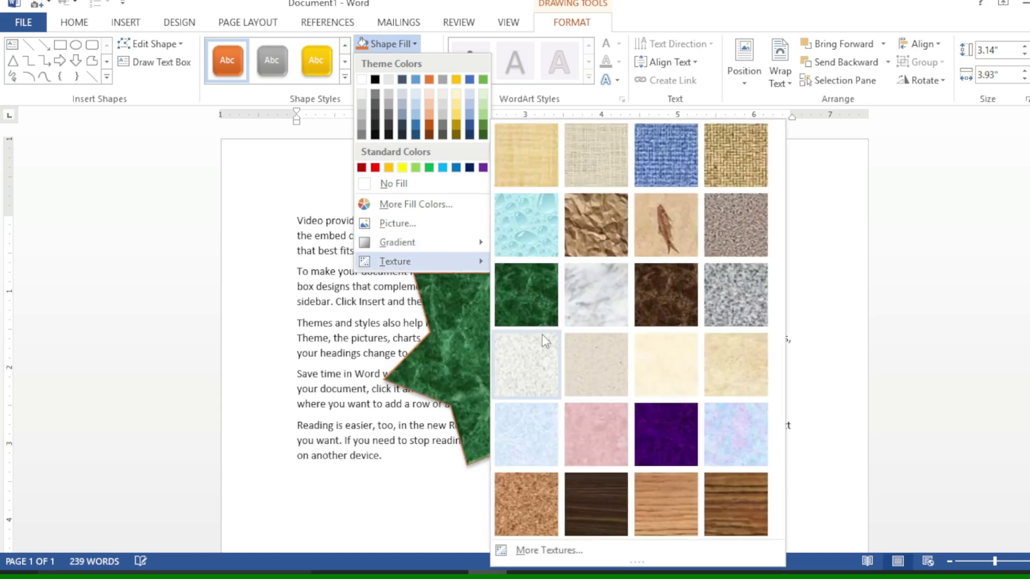
left_click(657, 433)
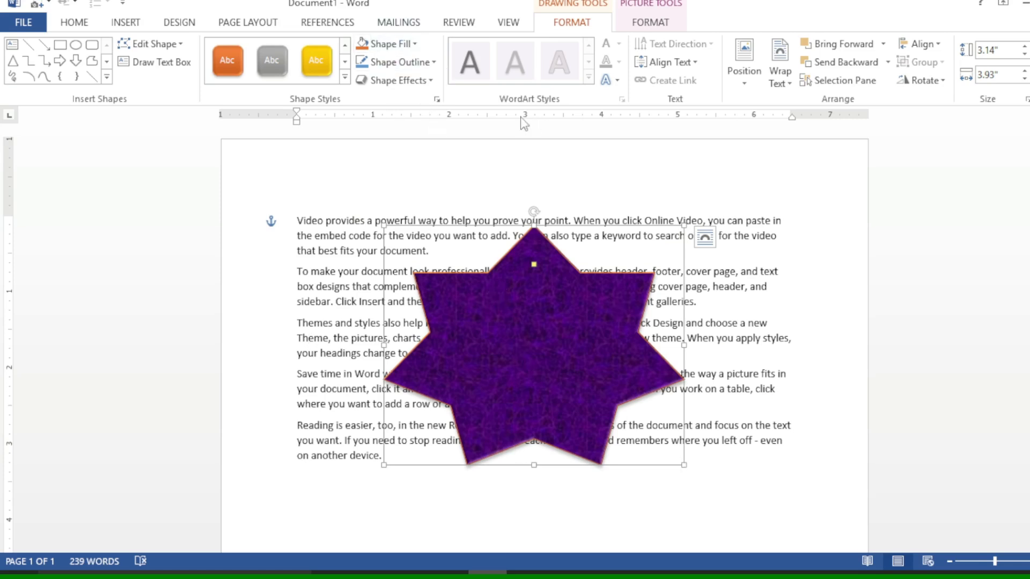
Step: Set the star's outline to standard red with a weight of 6 pt
left_click(434, 63)
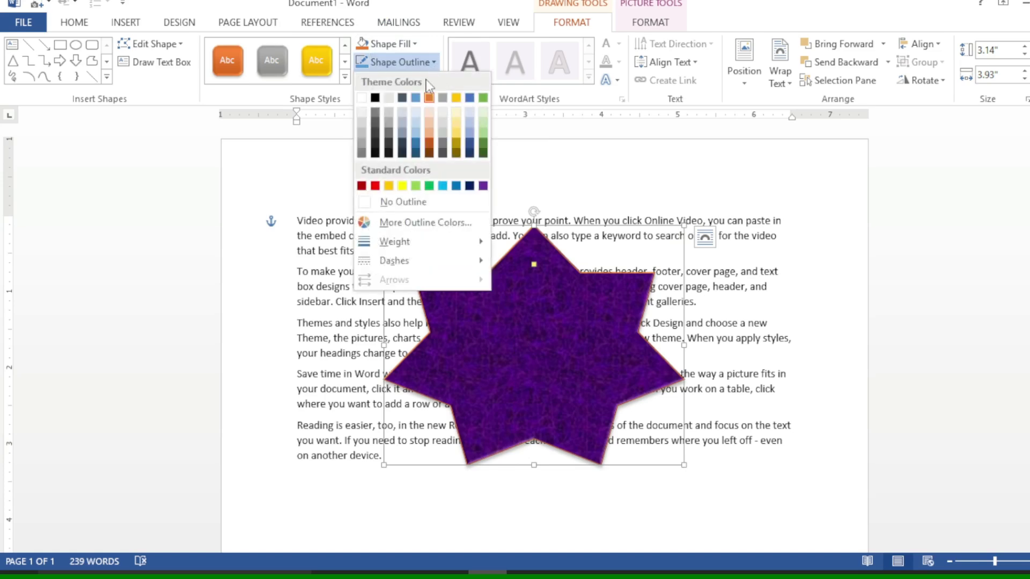
left_click(376, 186)
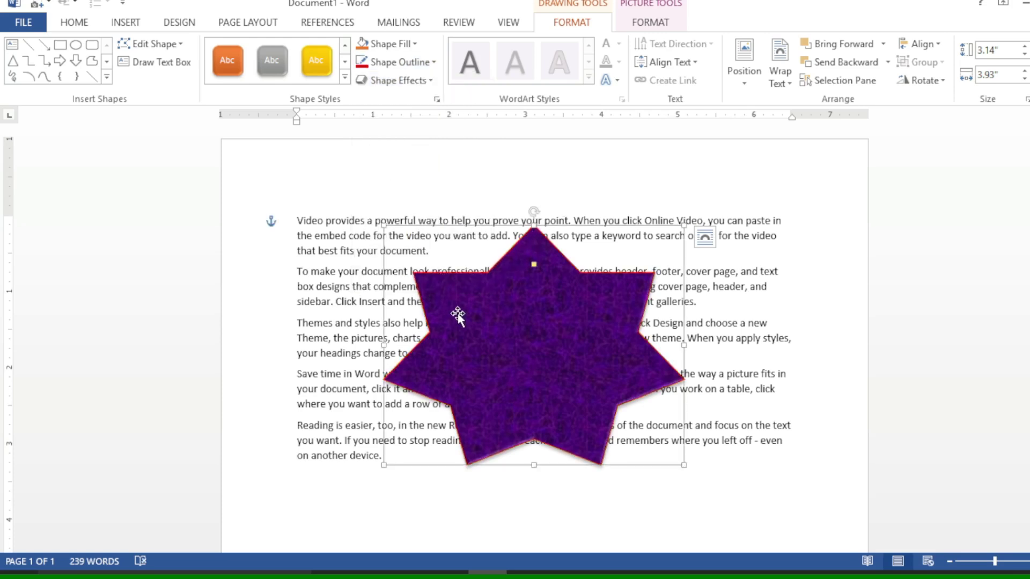
left_click(431, 63)
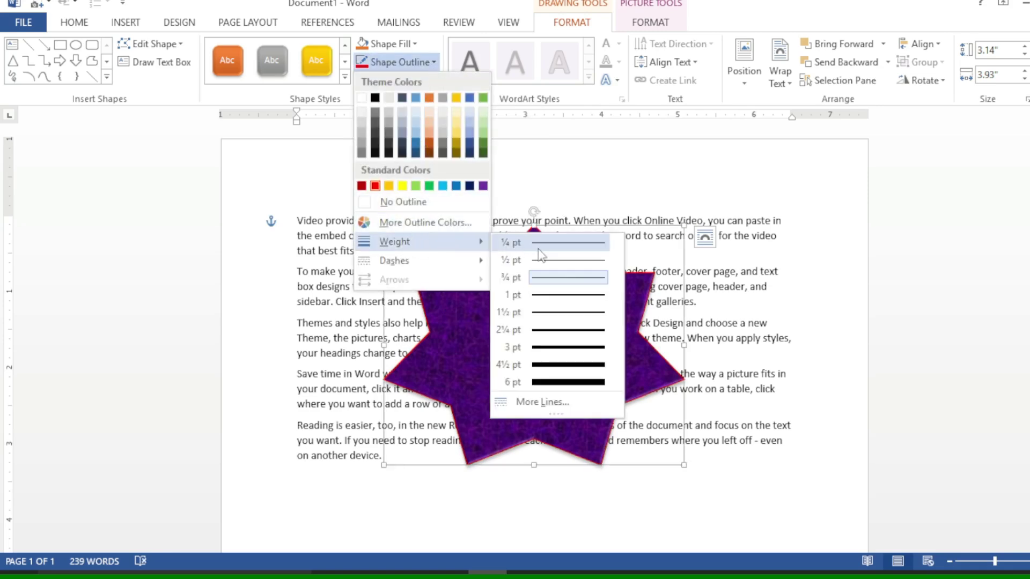
left_click(571, 381)
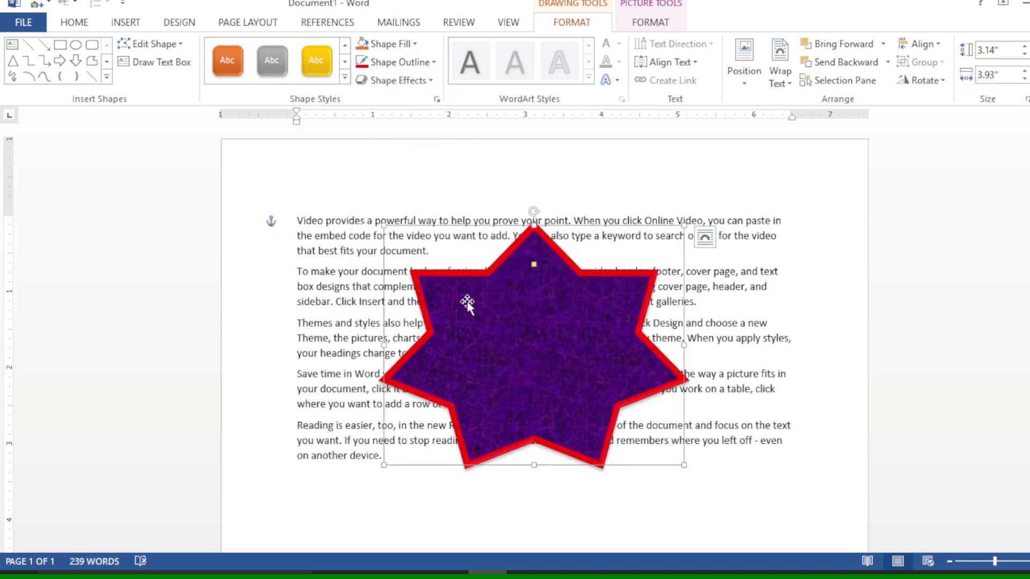
Step: Try the square dot dash style on the star's outline and replace it with the long dash-dot-dot style
left_click(433, 62)
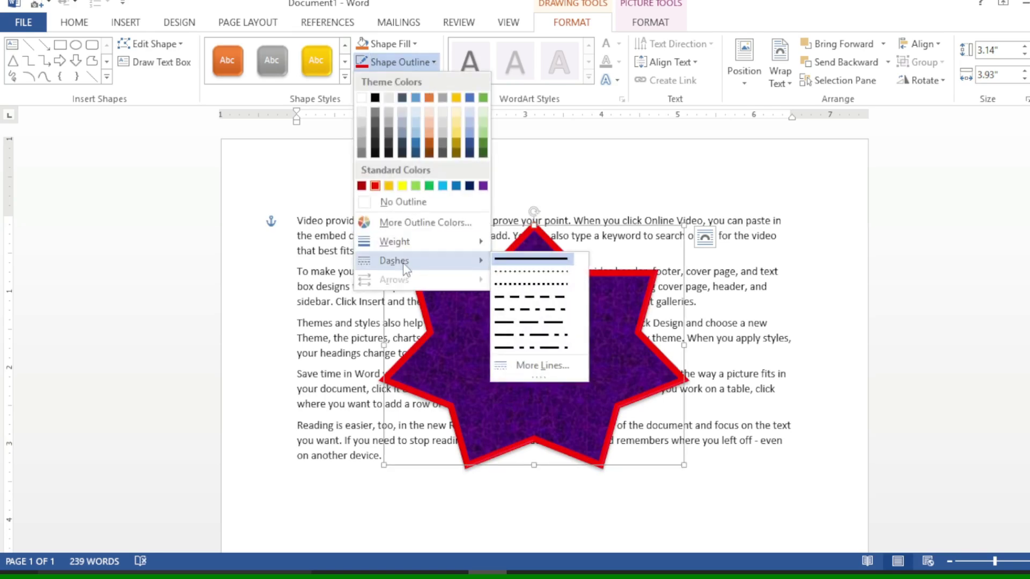
left_click(538, 287)
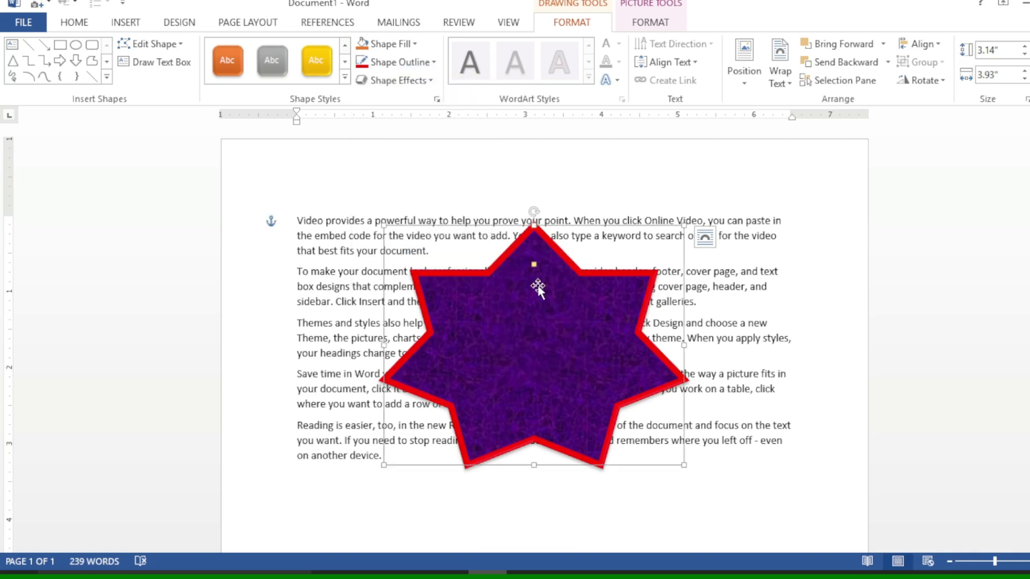
left_click(432, 63)
mouse_move(414, 261)
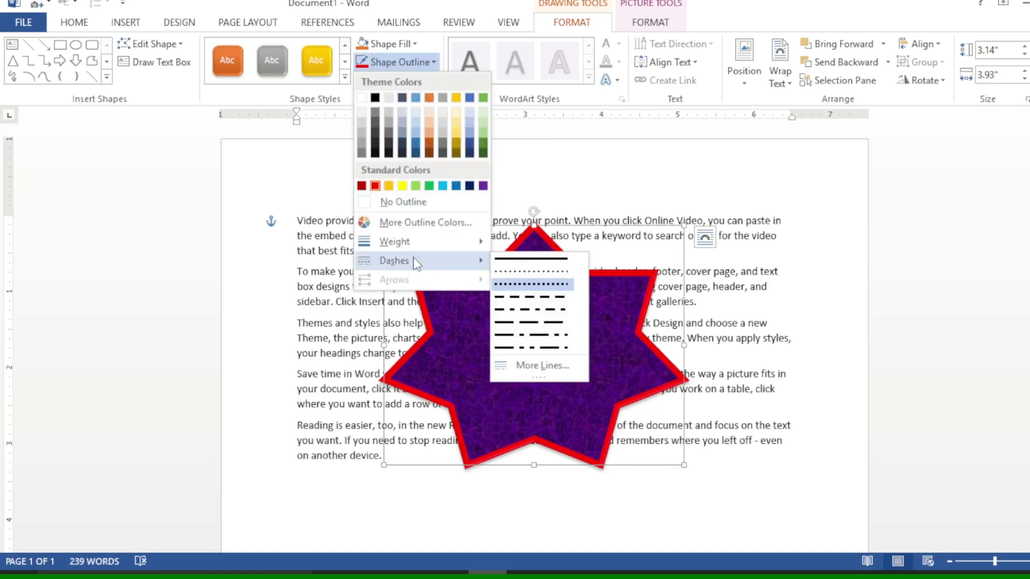
left_click(548, 349)
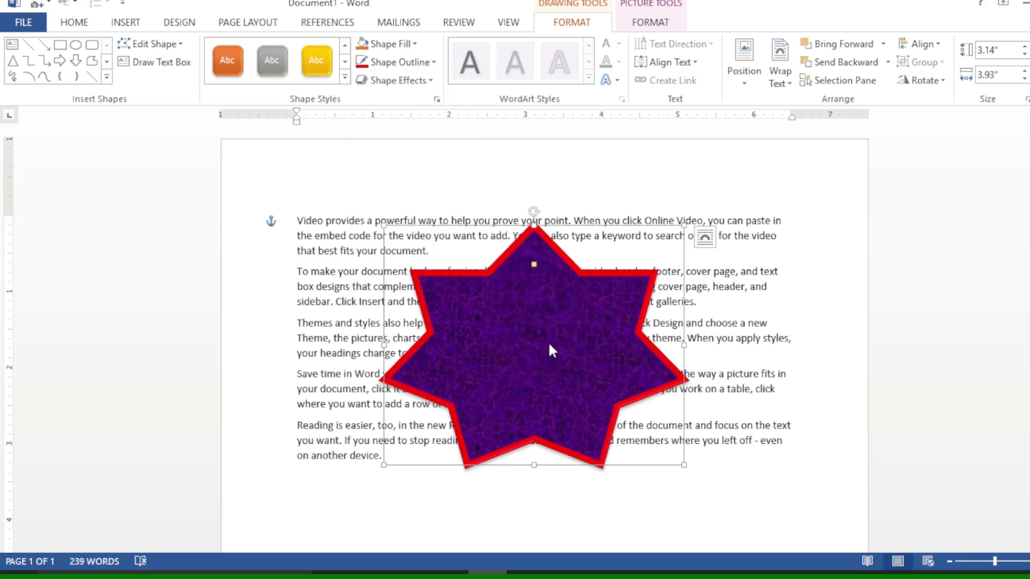
left_click(432, 63)
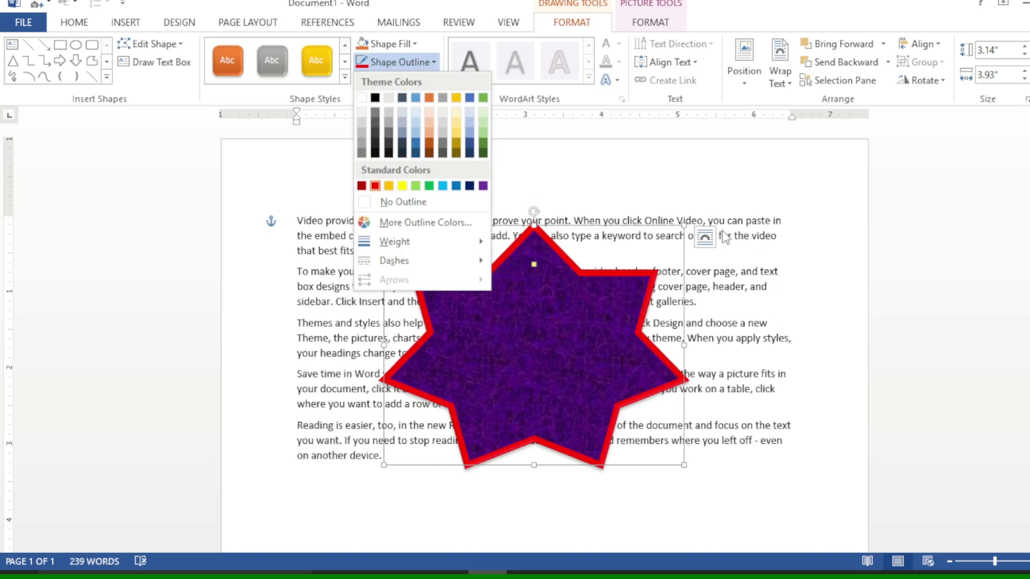
left_click(496, 191)
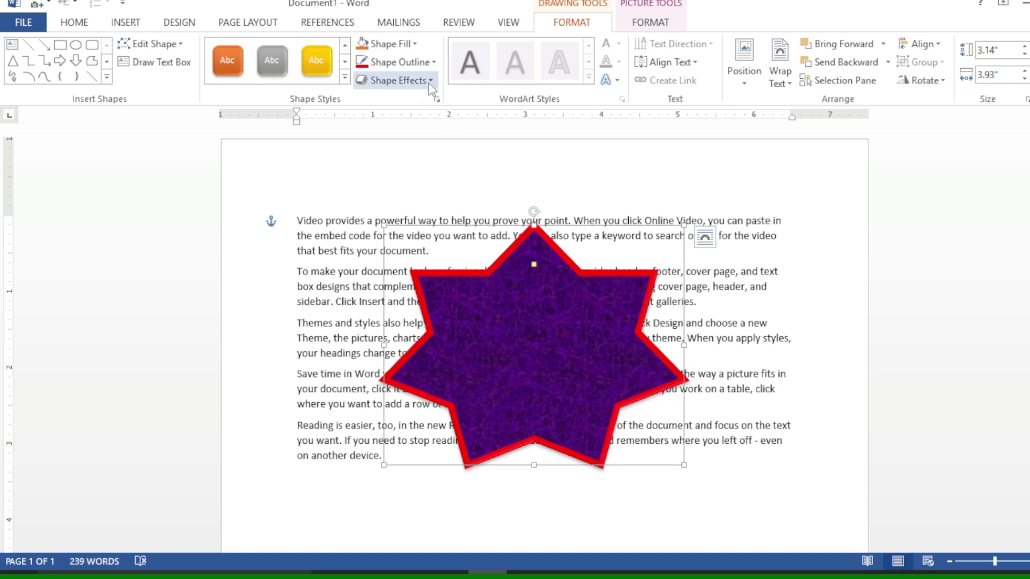
Step: Apply a third-row preset 3-D effect and the bottom-centre inner shadow to the seven-pointed star
left_click(400, 80)
mouse_move(422, 109)
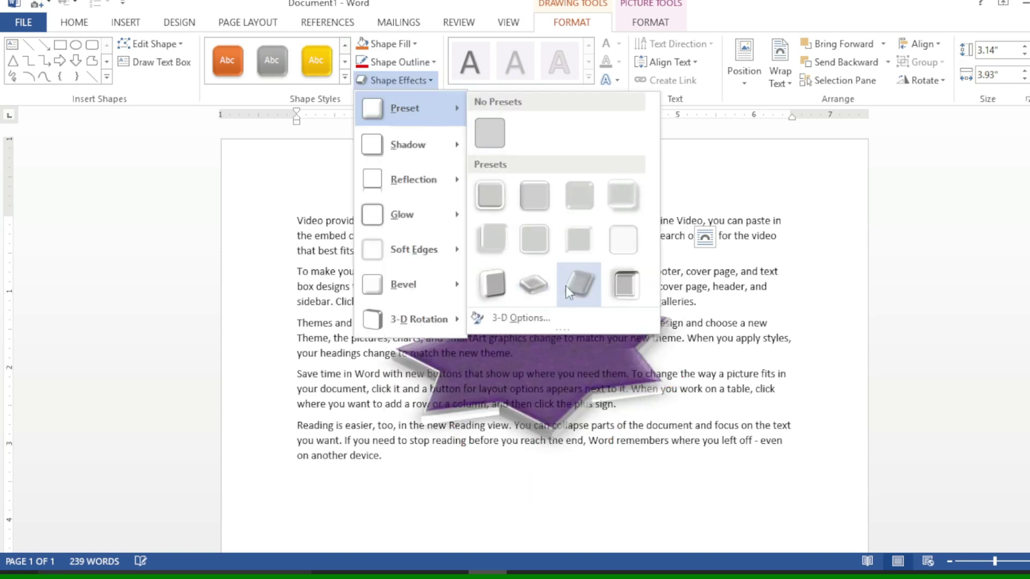
left_click(620, 282)
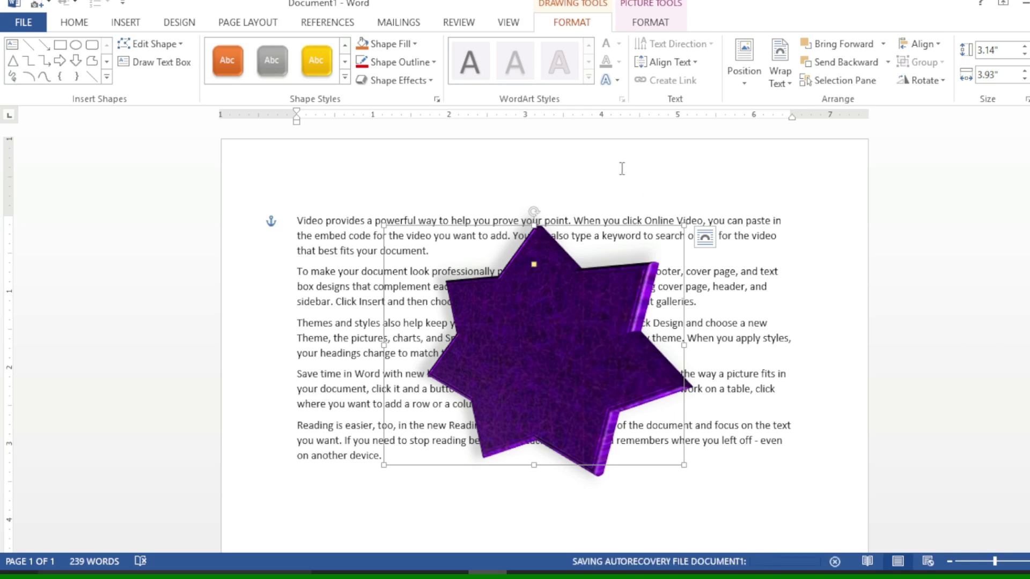
left_click(431, 86)
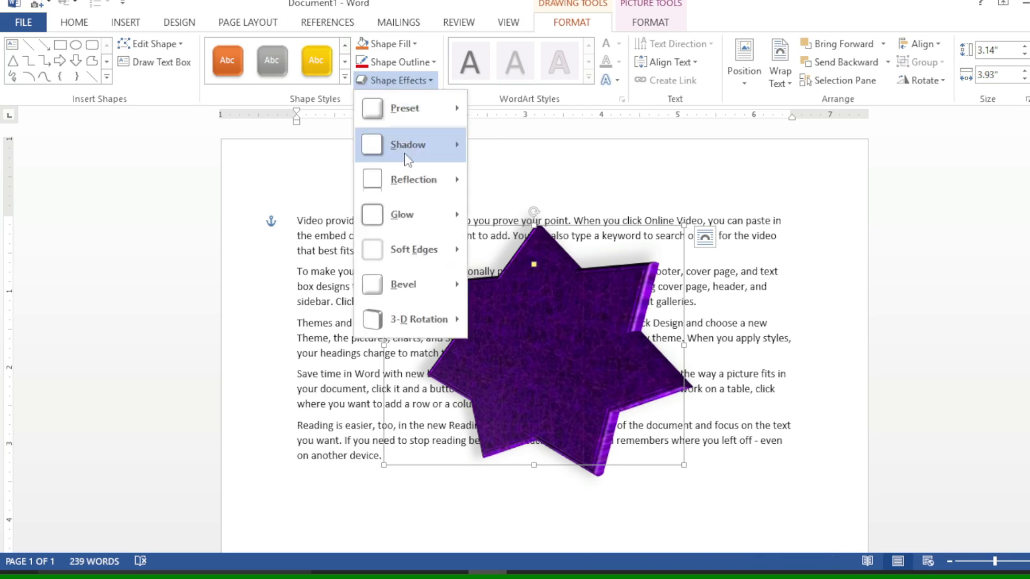
mouse_move(406, 153)
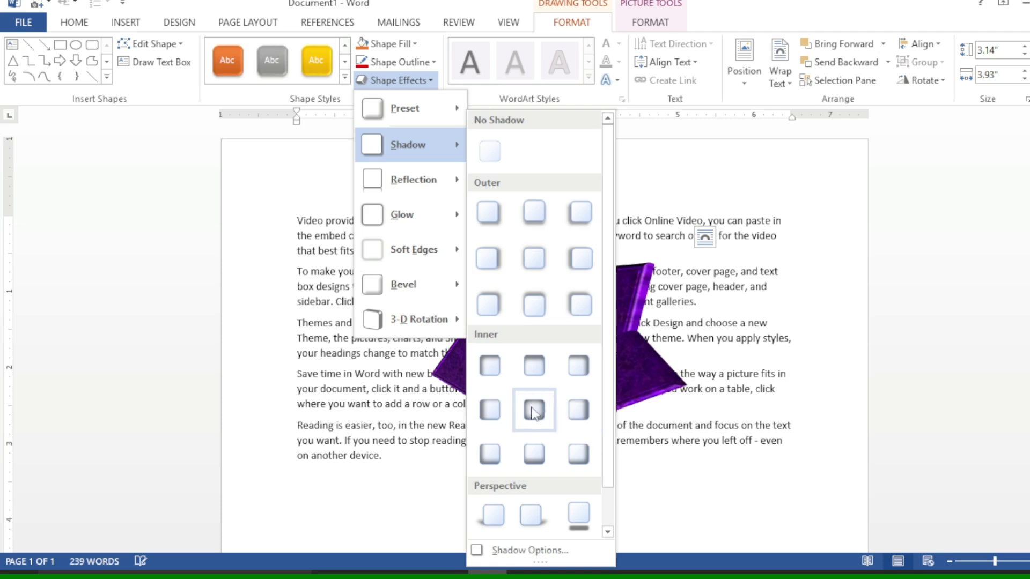
left_click(536, 450)
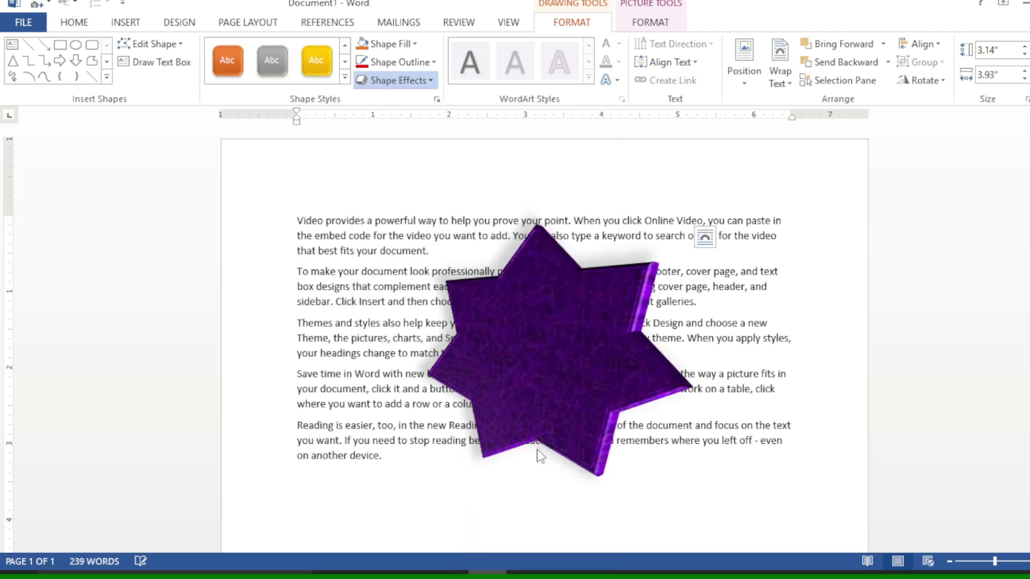
Step: Preview the reflection variations on the star and apply the widest orange glow variation
left_click(428, 83)
mouse_move(432, 184)
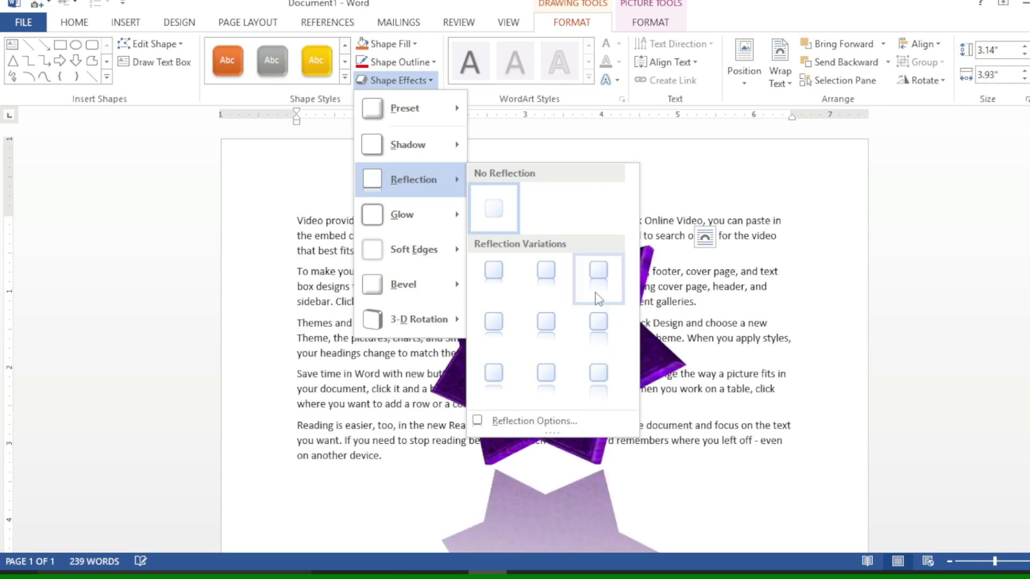
mouse_move(418, 221)
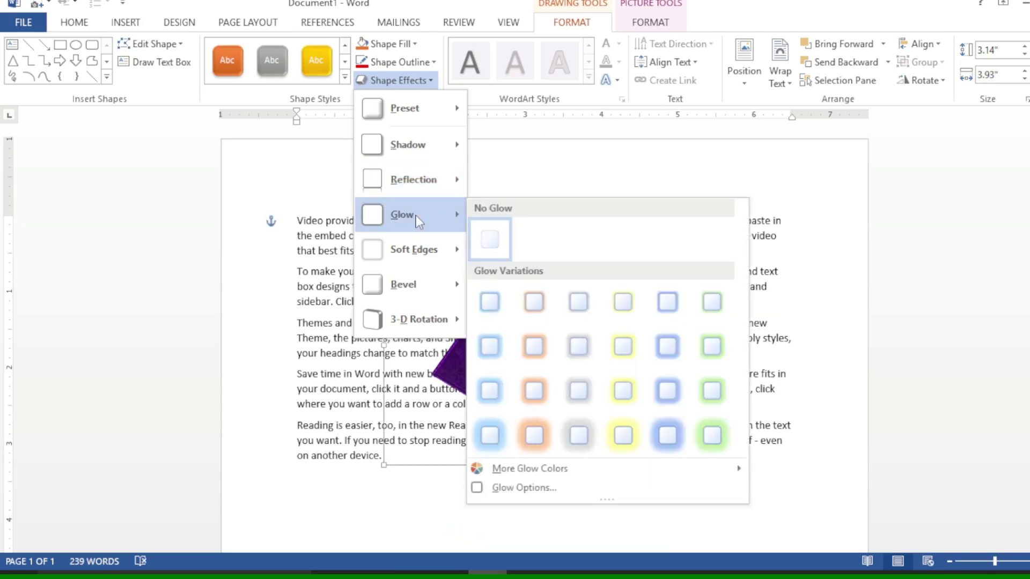
left_click(536, 433)
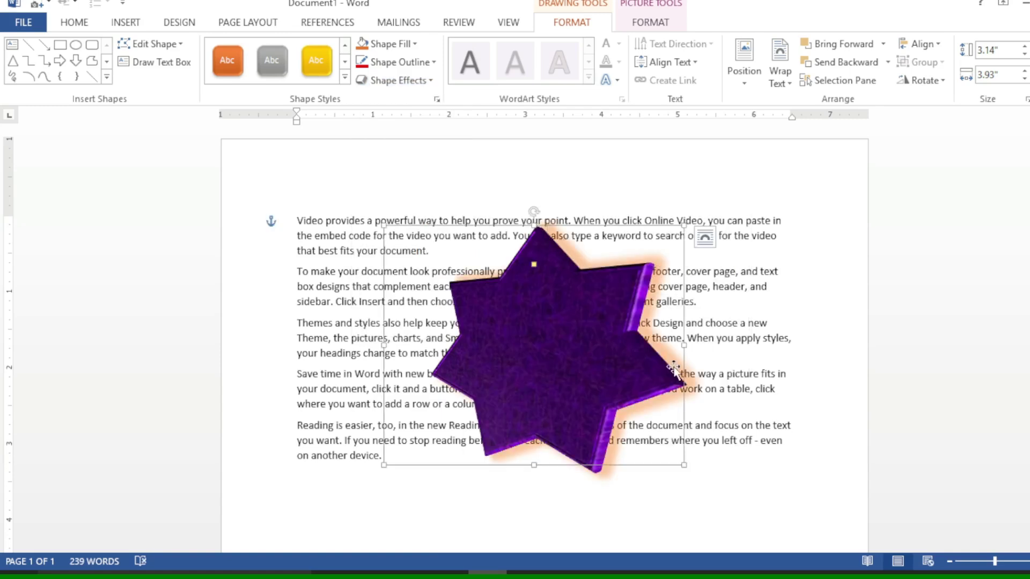
Step: Give the star 5 Point soft edges and the second parallel 3-D rotation of the third row
left_click(429, 82)
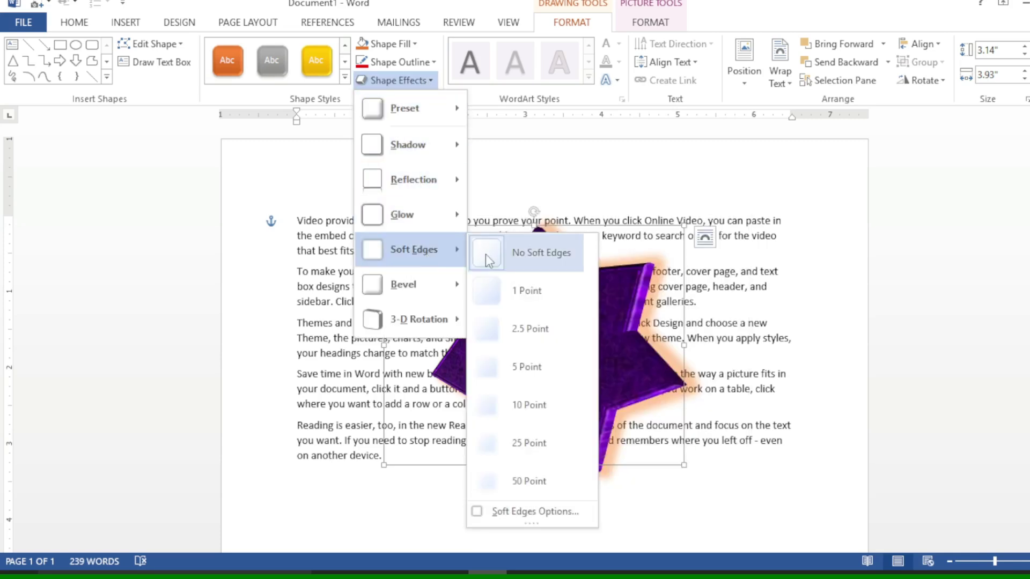
left_click(516, 373)
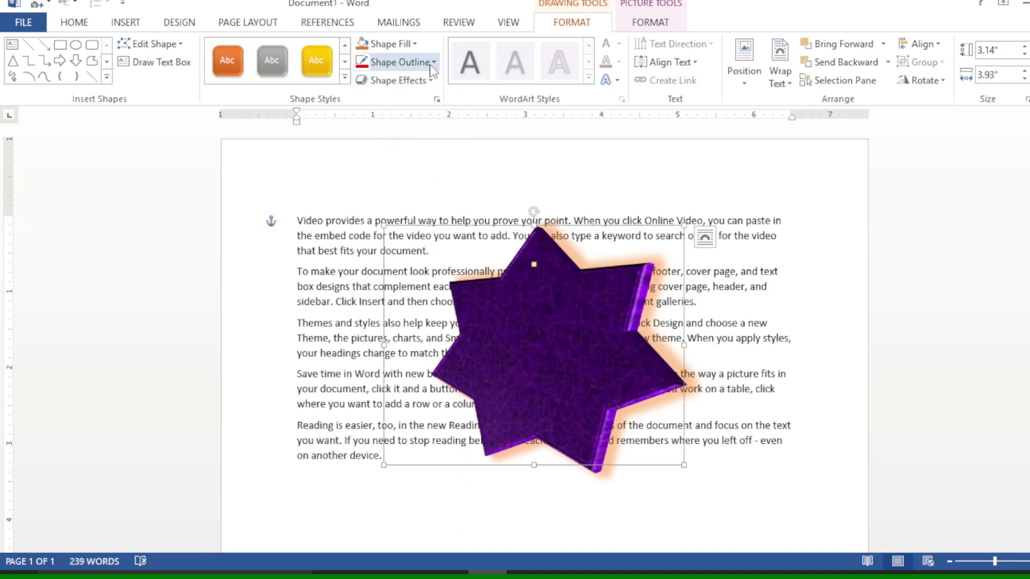
left_click(400, 62)
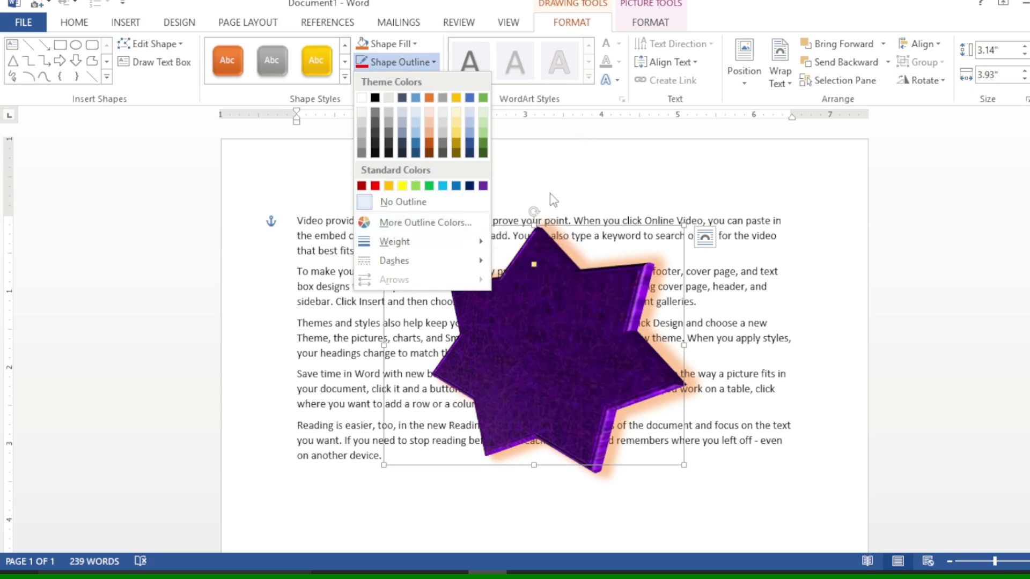
left_click(399, 62)
left_click(427, 84)
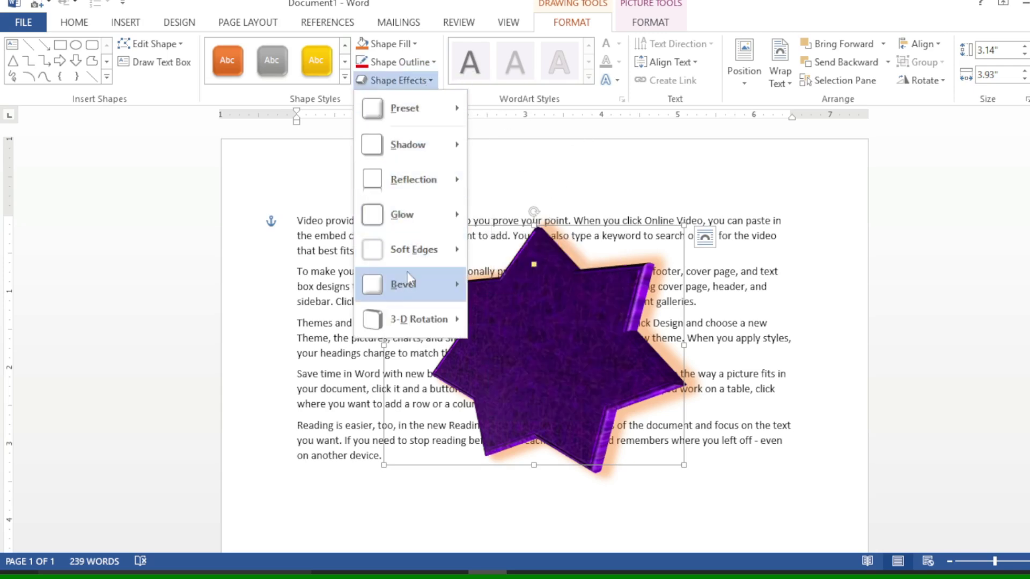
mouse_move(405, 319)
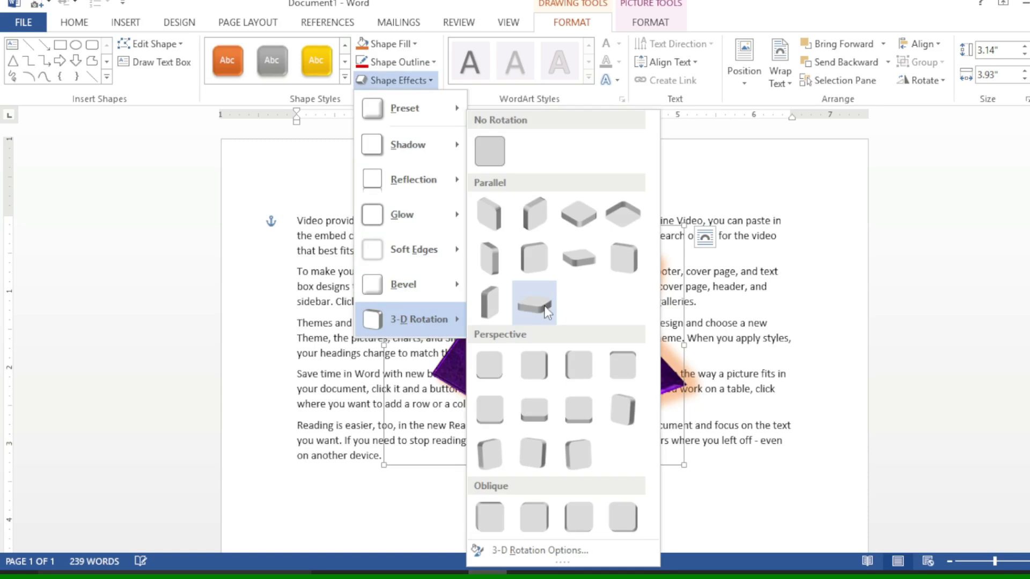
left_click(539, 306)
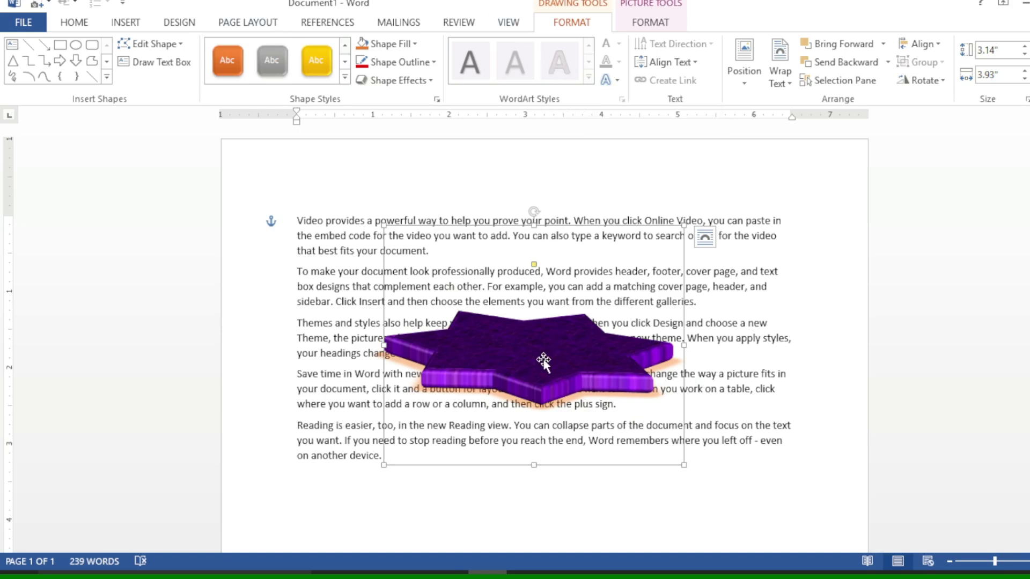
Step: Change the star into a double wave and apply the solid orange shape style from the gallery's second row
left_click(181, 45)
mouse_move(177, 65)
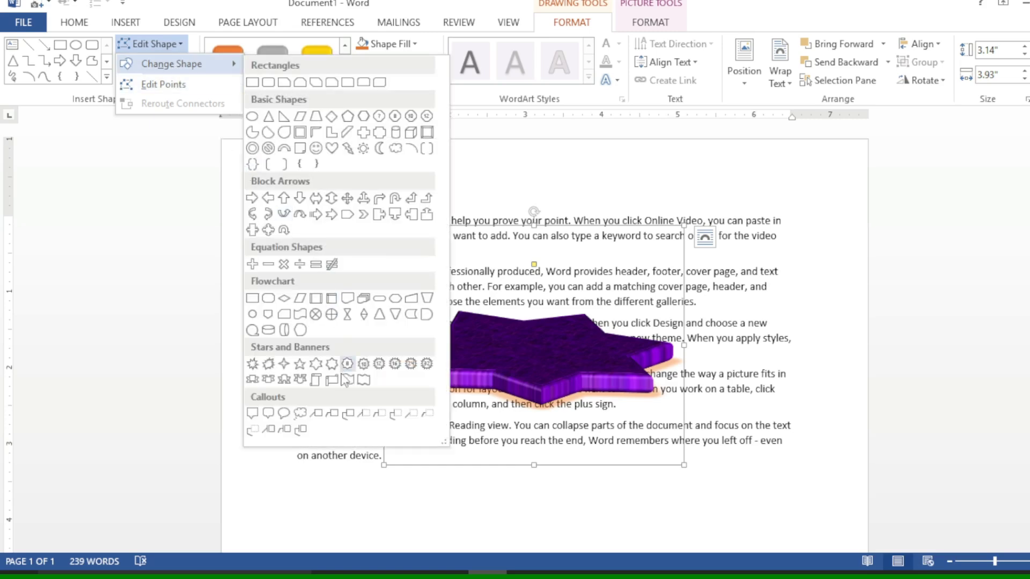
left_click(363, 381)
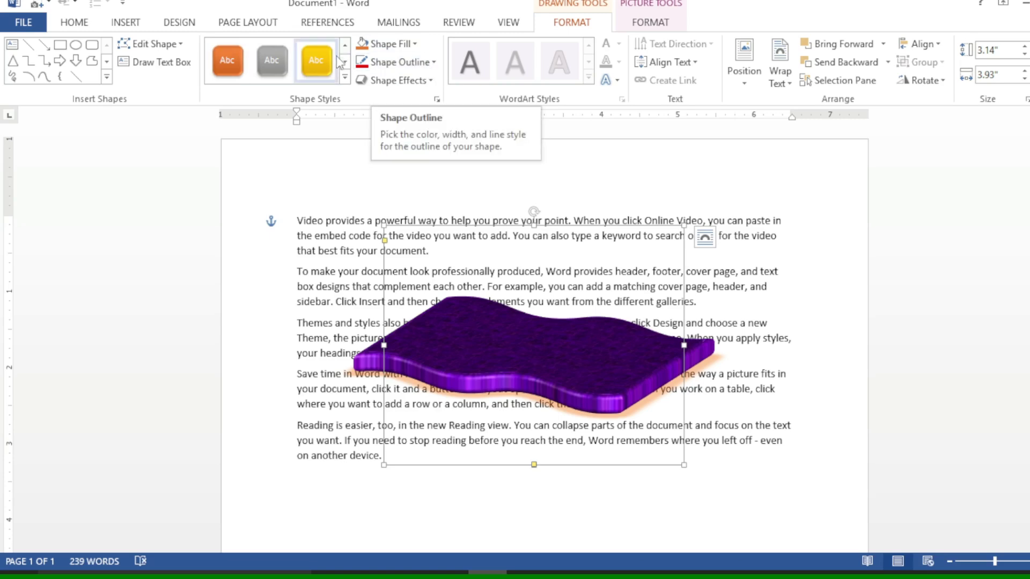
left_click(344, 78)
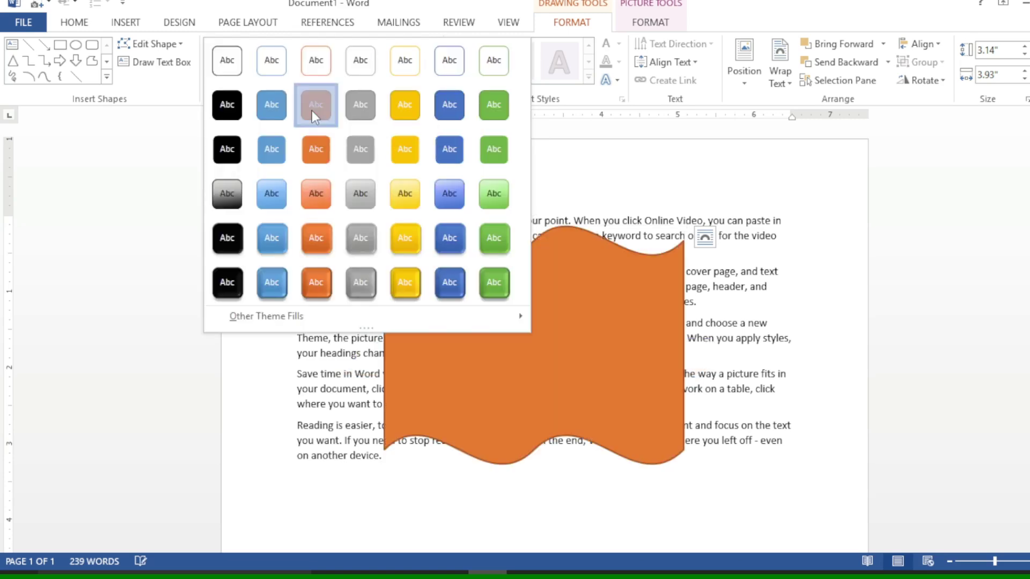
left_click(314, 113)
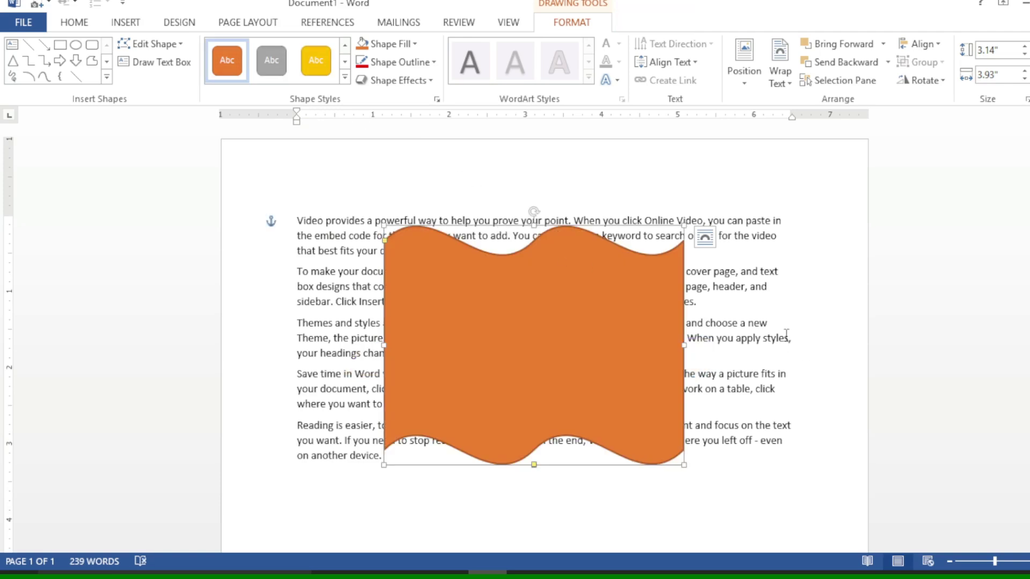
Step: Enter the word "text" in the wave shape and enlarge its font size to 90
type("text")
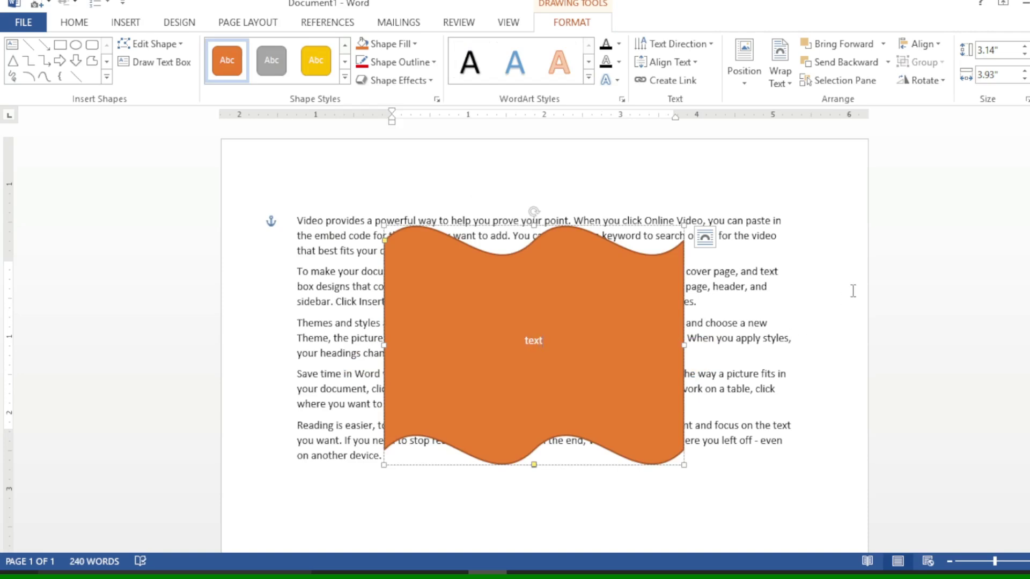
left_click_drag(559, 342, 526, 344)
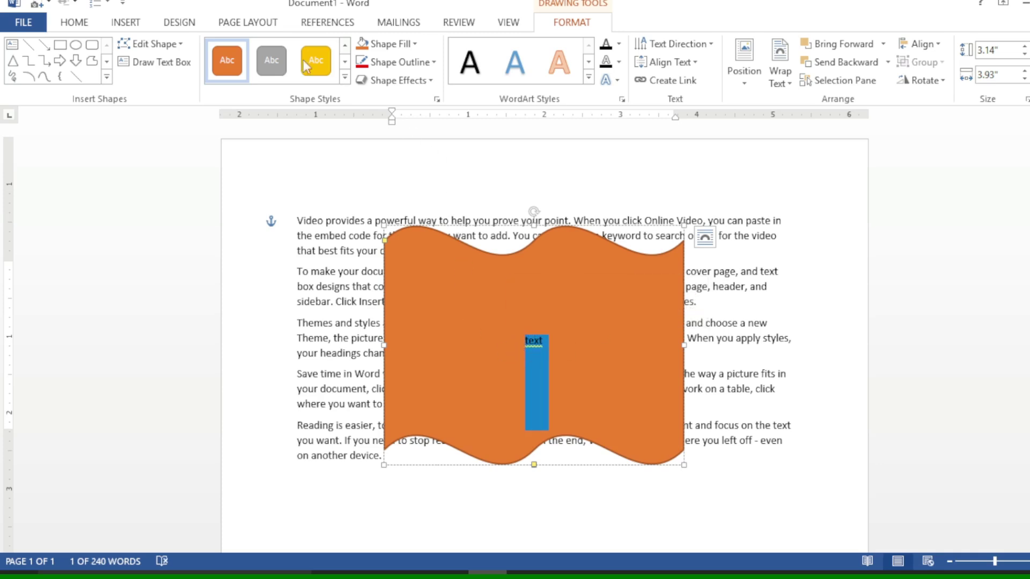
left_click(80, 23)
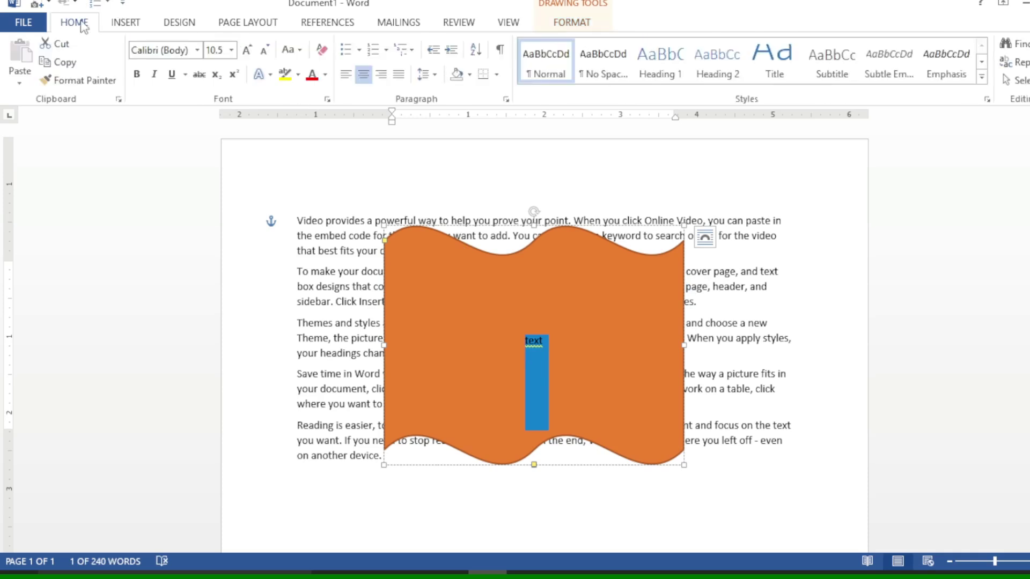
left_click(247, 51)
left_click(247, 51)
left_click(247, 51)
left_click(247, 51)
left_click(247, 51)
left_click(248, 51)
left_click(247, 51)
left_click(248, 51)
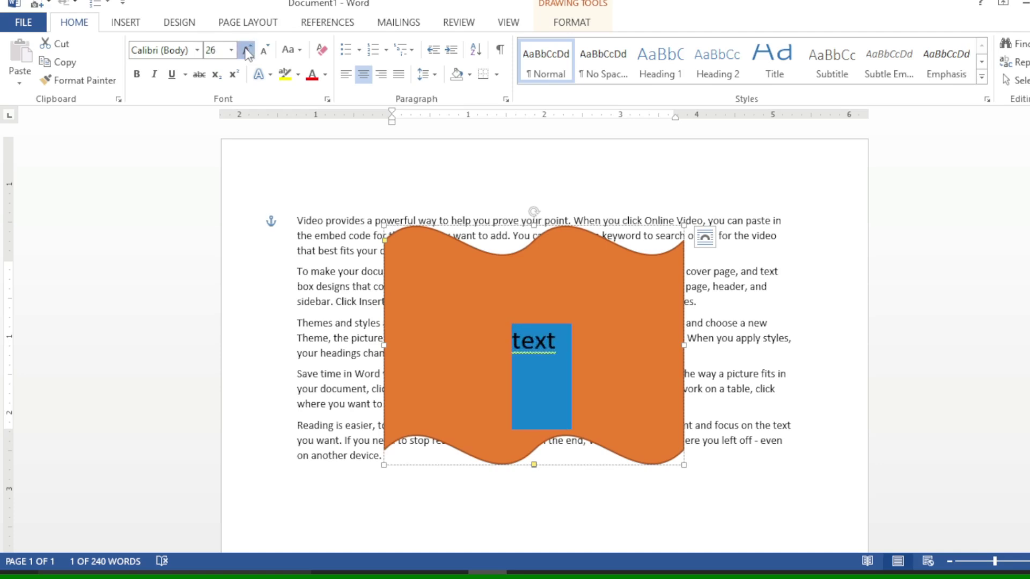
left_click(247, 51)
left_click(247, 51)
left_click(248, 51)
left_click(247, 51)
left_click(247, 51)
left_click(248, 51)
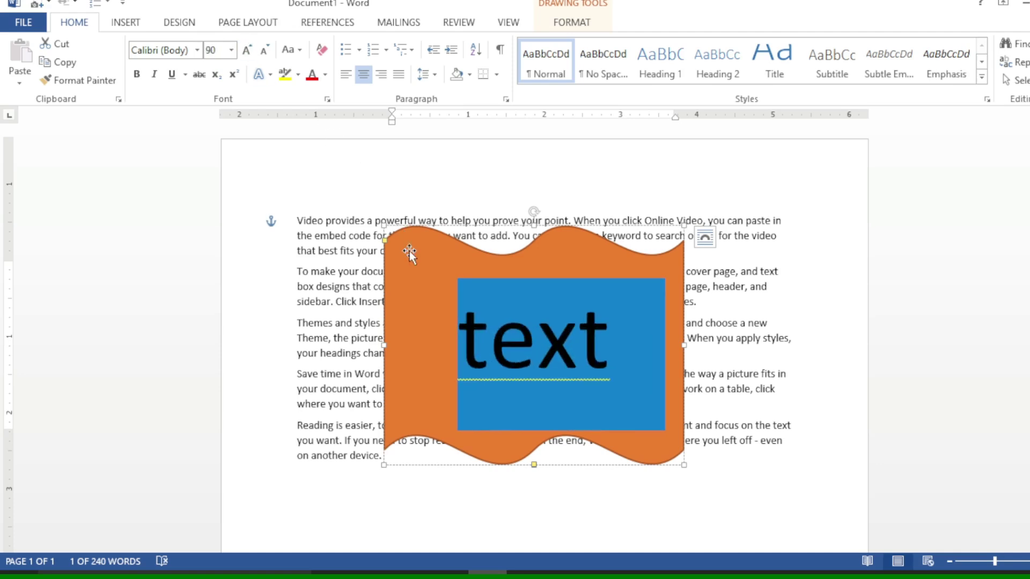
Step: Apply the blue WordArt style from the third row to the text in the wave shape
left_click(490, 456)
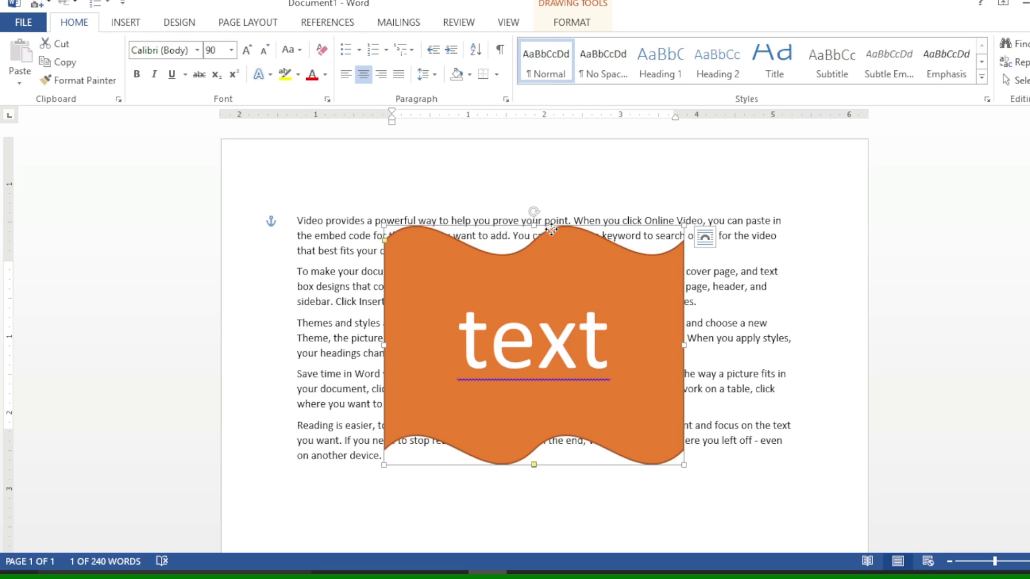
left_click(573, 23)
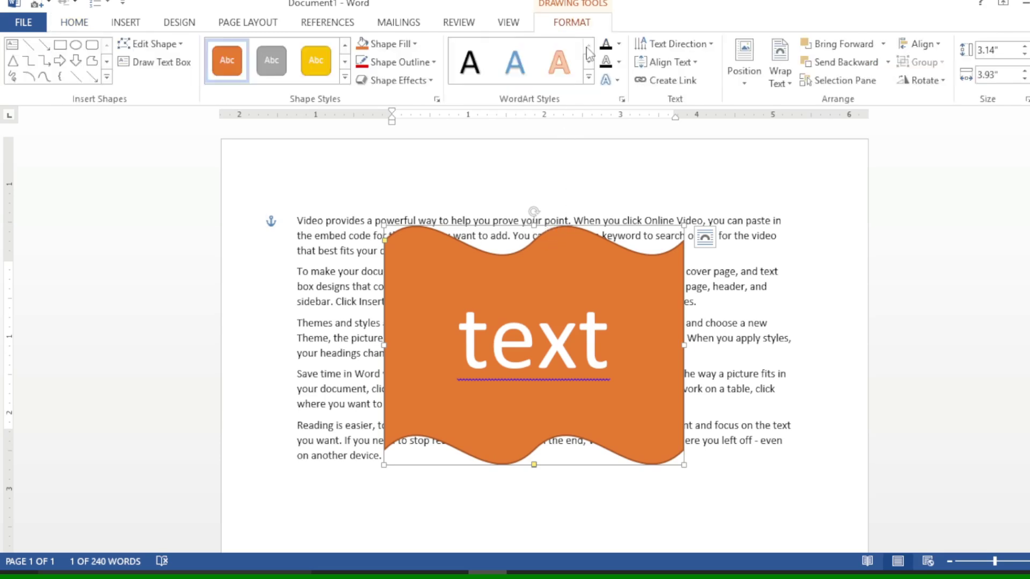
left_click(588, 79)
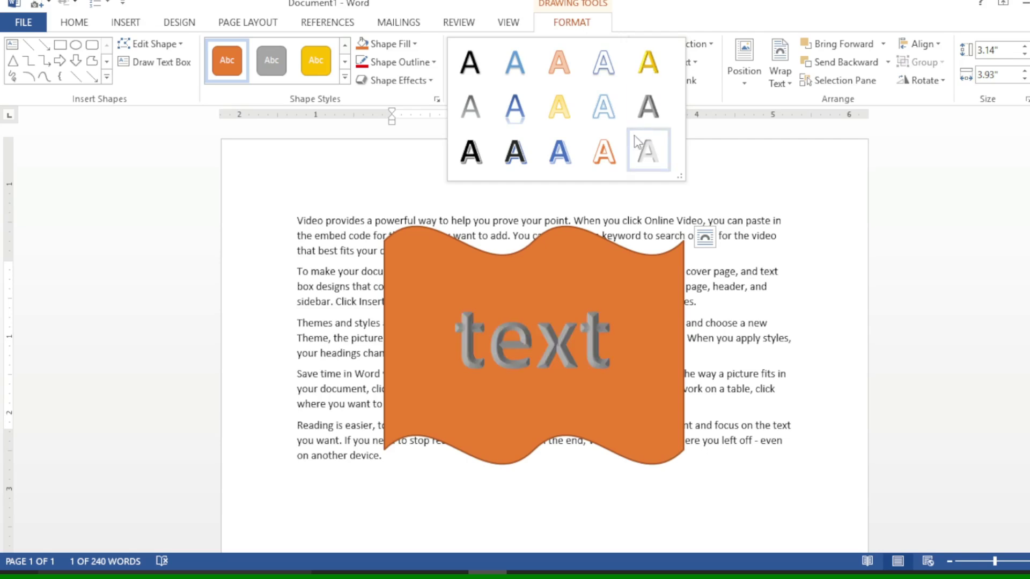
left_click(569, 158)
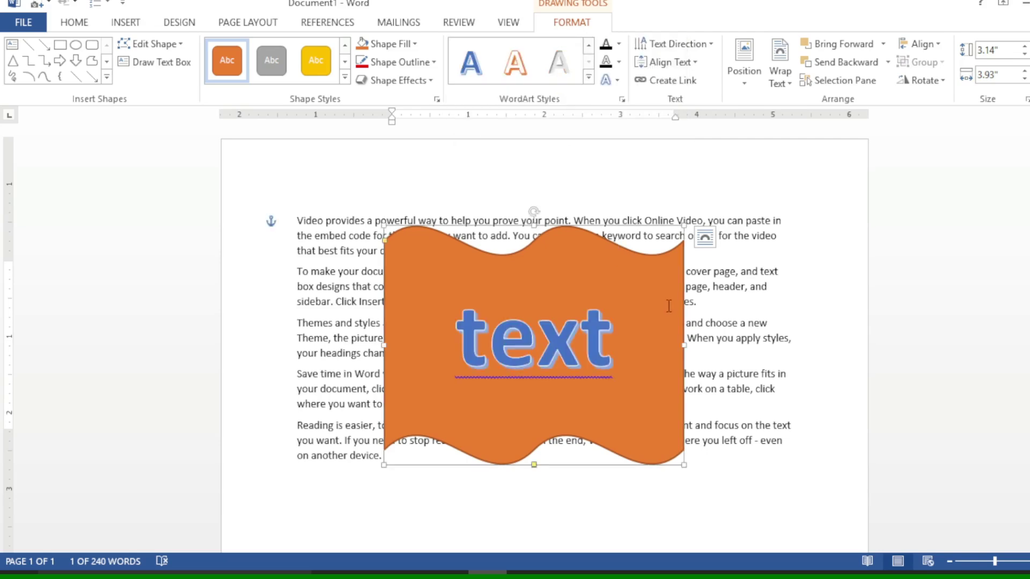
Step: Try a light from-centre gradient as the WordArt text fill and replace it with a light gold theme colour
left_click(621, 44)
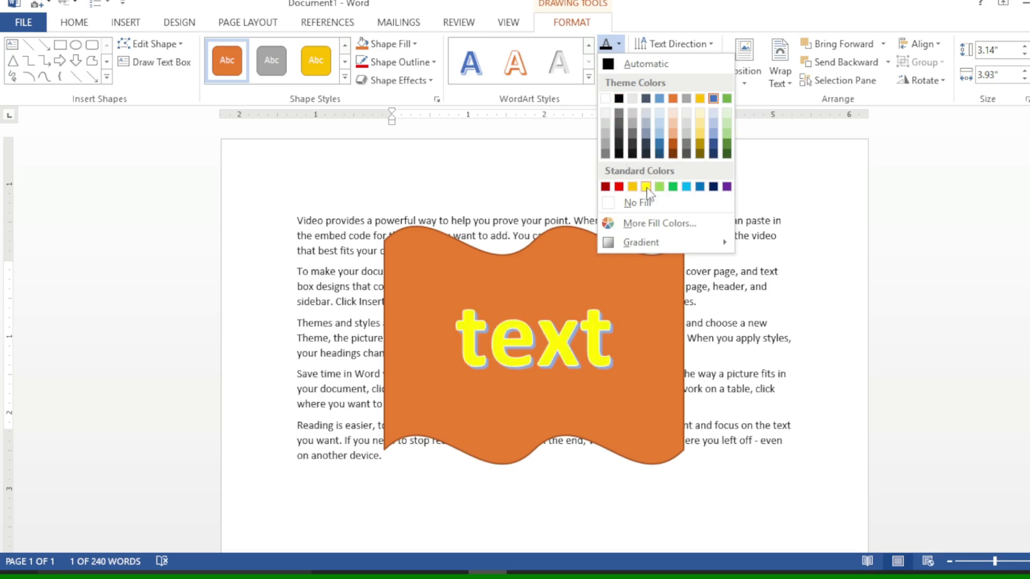
mouse_move(662, 246)
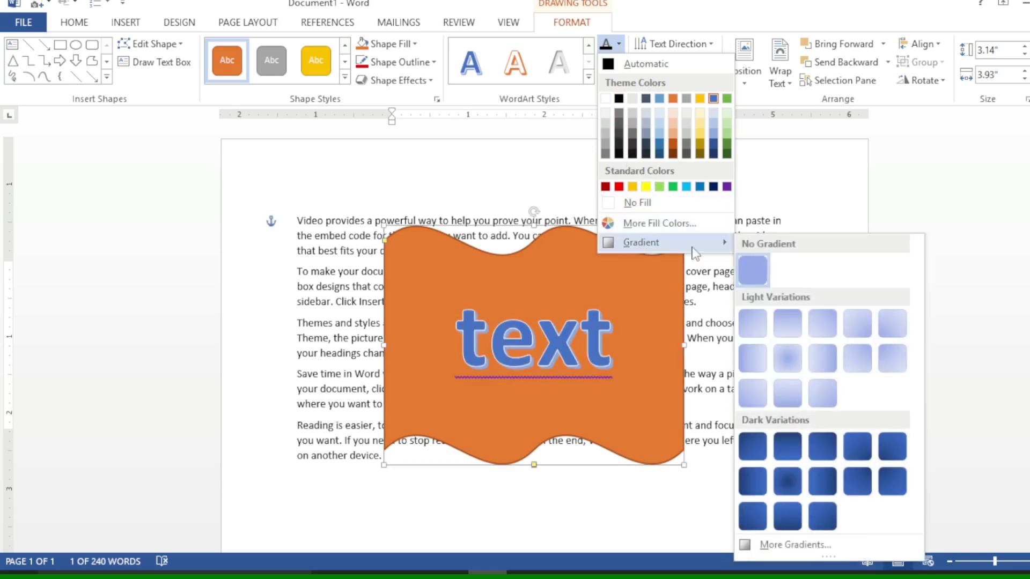
left_click(784, 353)
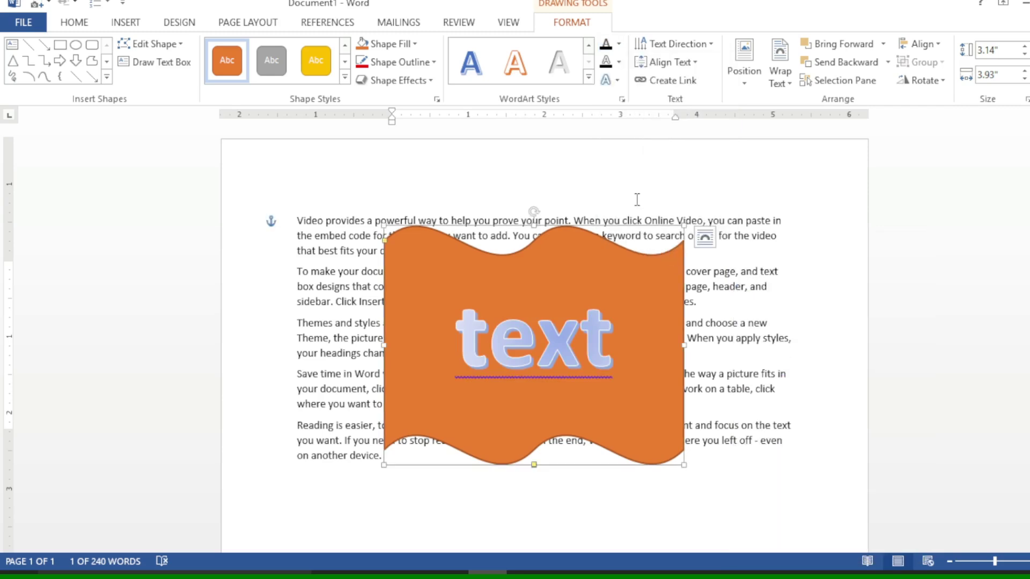
left_click(619, 43)
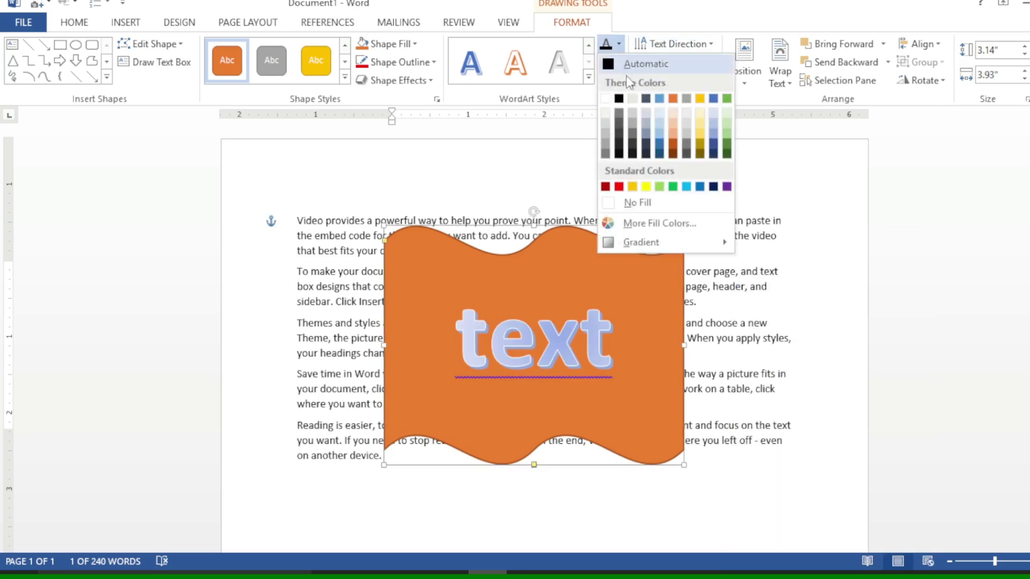
left_click(701, 132)
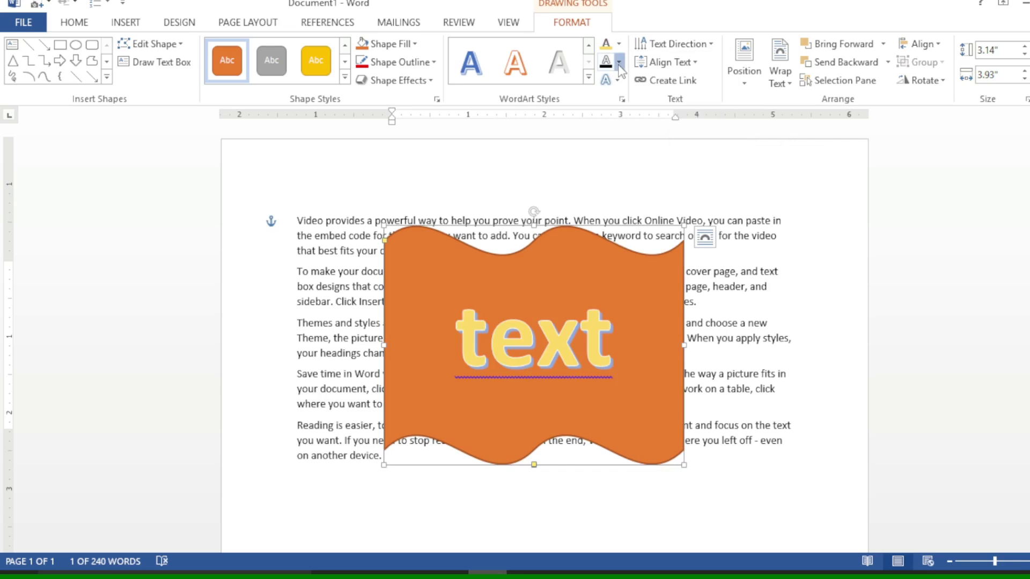
Step: Give the WordArt text in the wave shape a standard red outline with a 6 pt weight
left_click(620, 64)
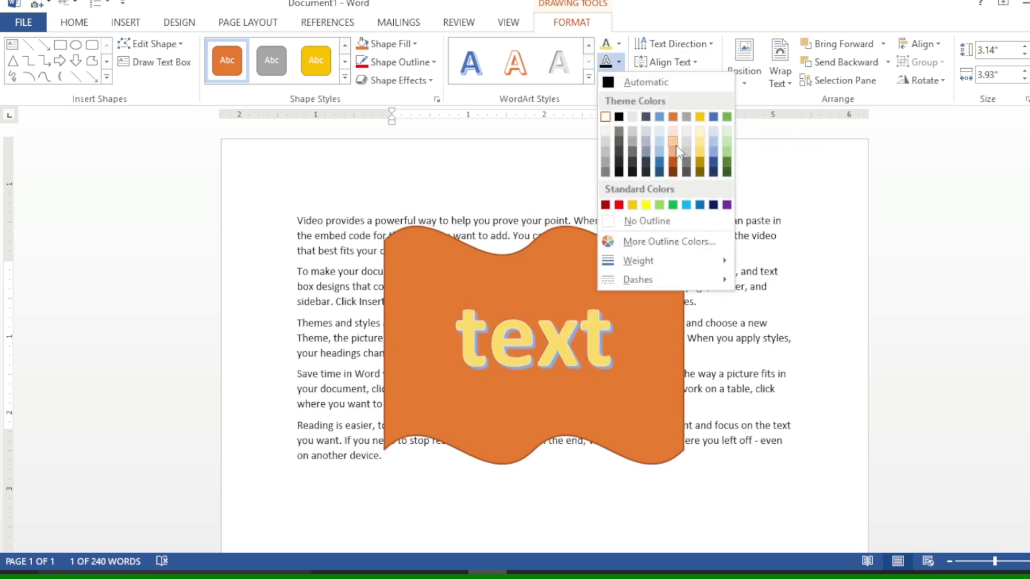
left_click(618, 205)
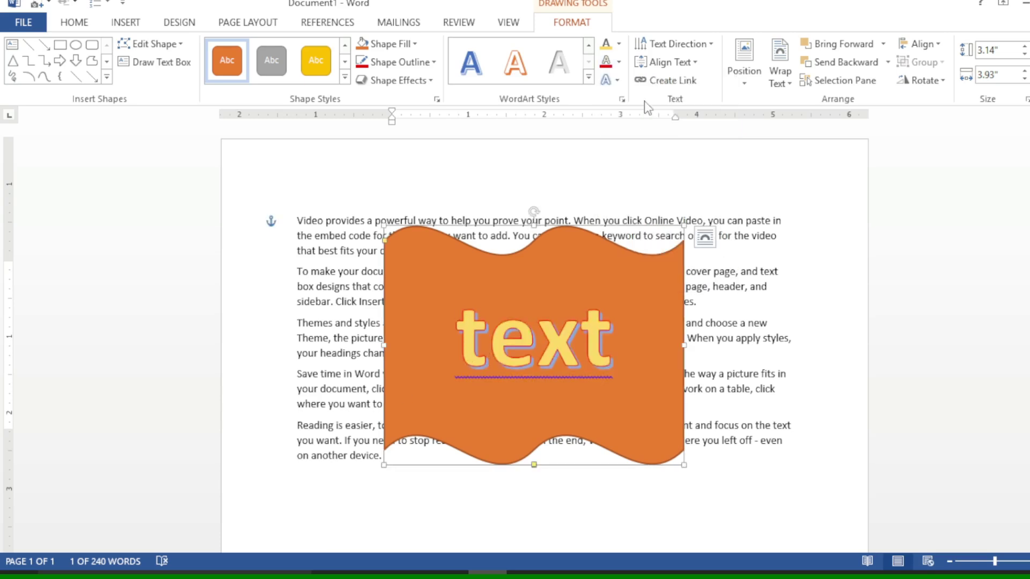
left_click(618, 61)
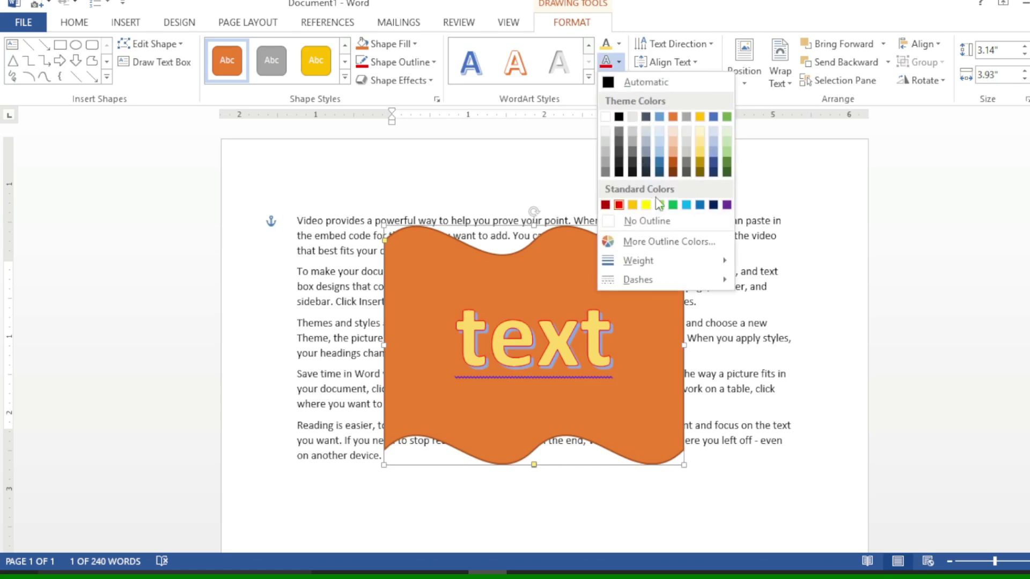
mouse_move(644, 260)
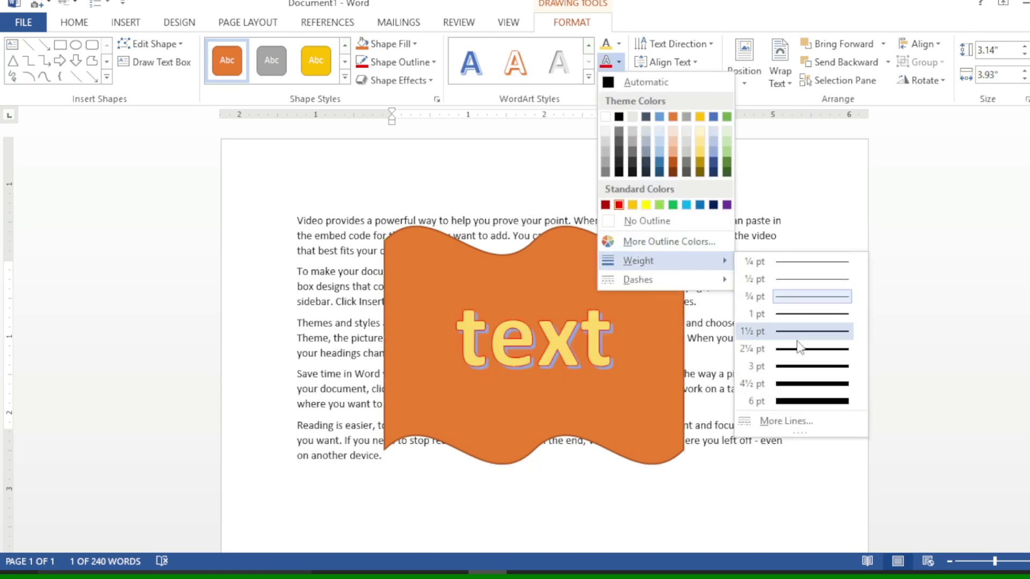
left_click(793, 403)
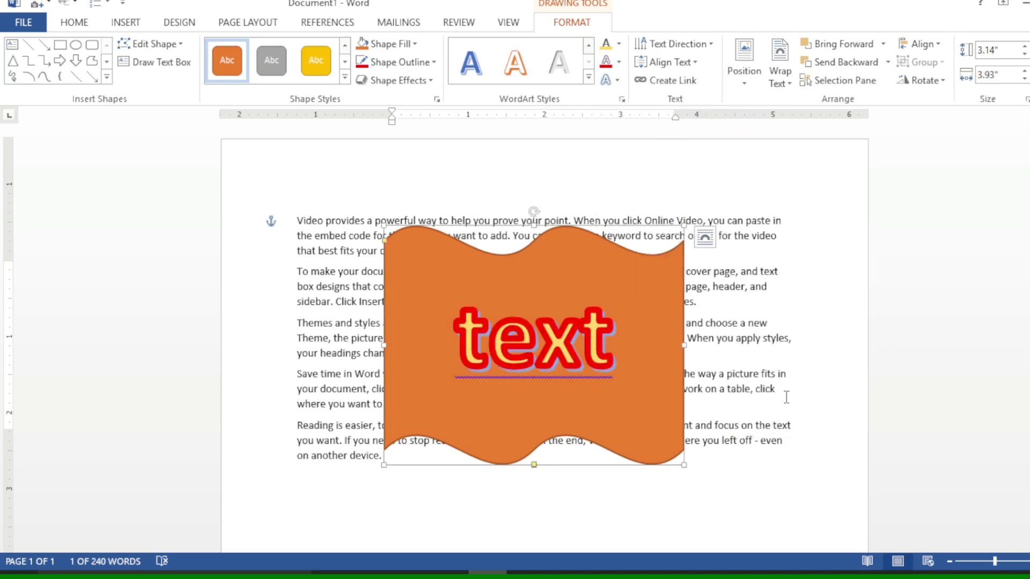
left_click(619, 62)
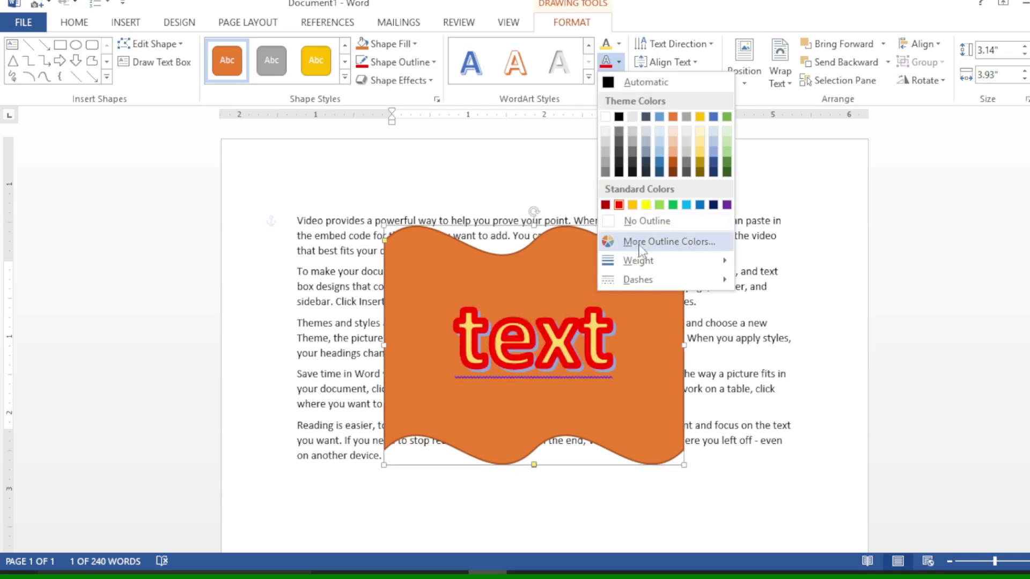
mouse_move(638, 285)
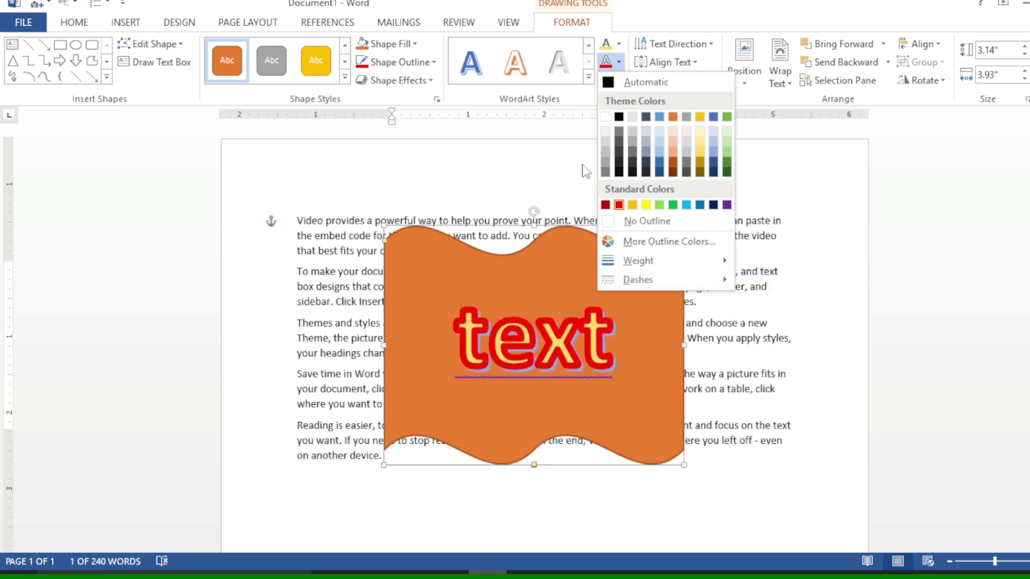
left_click(577, 166)
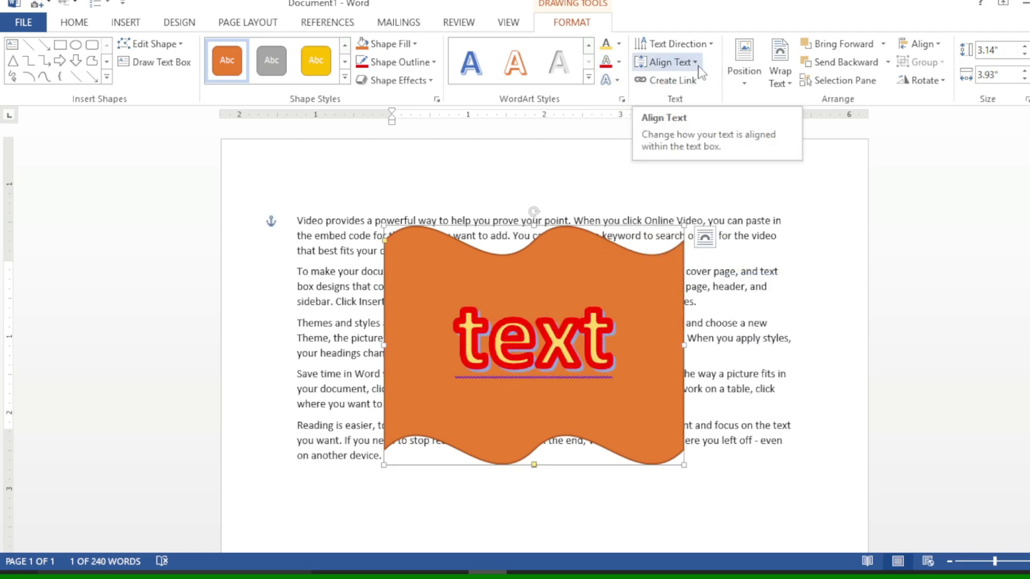
Step: Preview shadow, glow and bevel text effects, and apply the third preset in the first Parallel row as the WordArt text's 3-D rotation
left_click(621, 82)
mouse_move(630, 104)
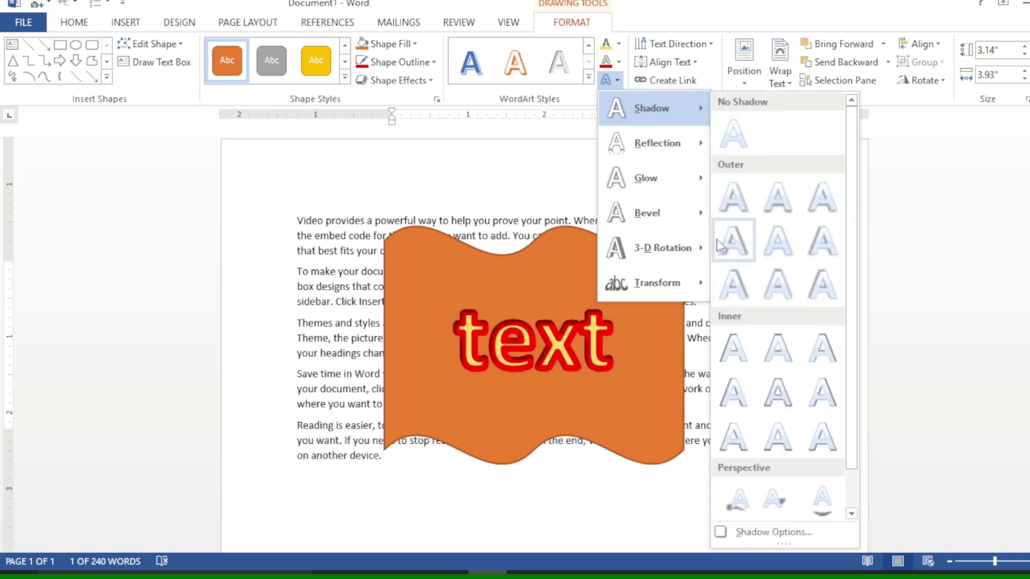
mouse_move(654, 146)
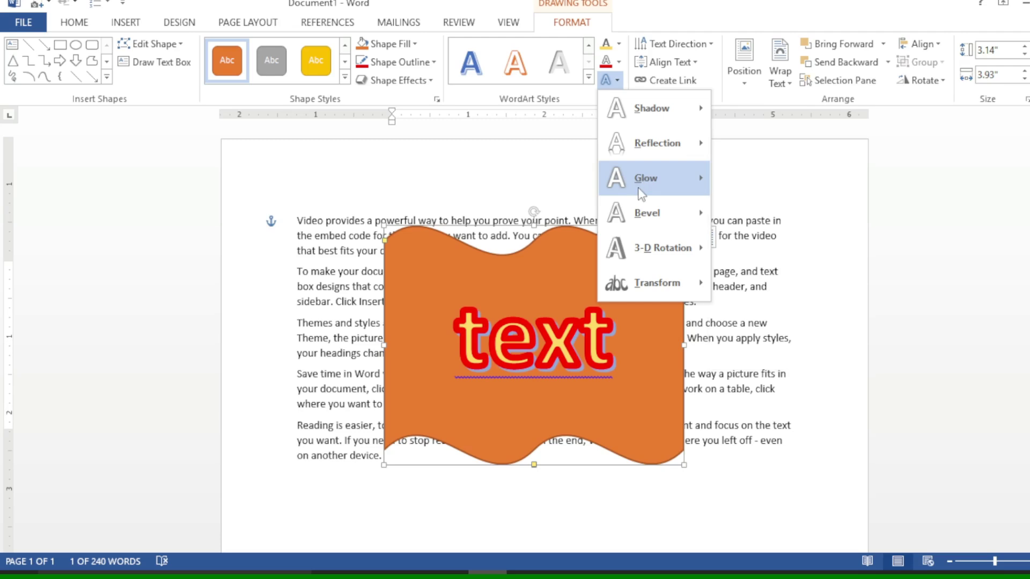
mouse_move(638, 188)
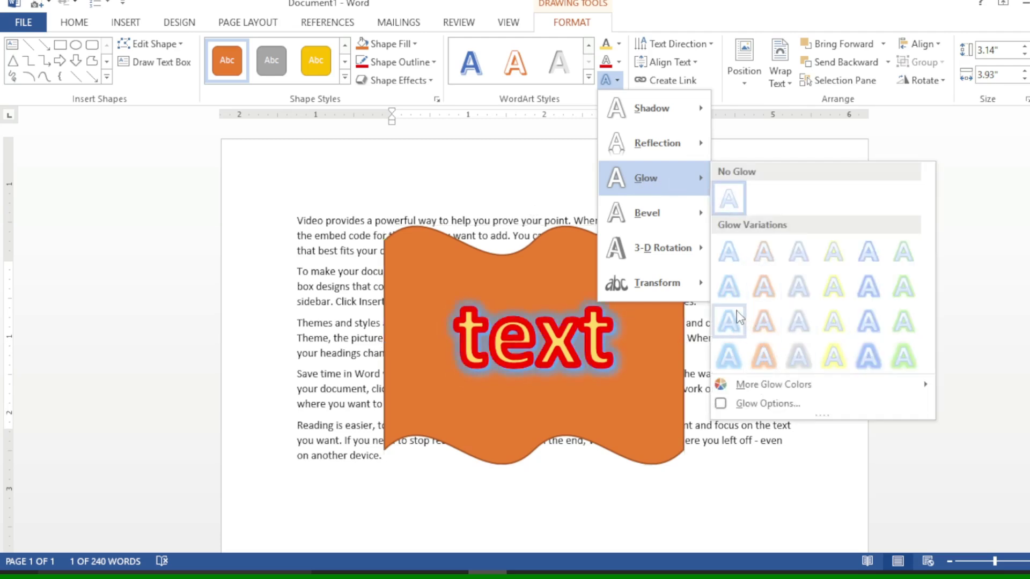
mouse_move(668, 214)
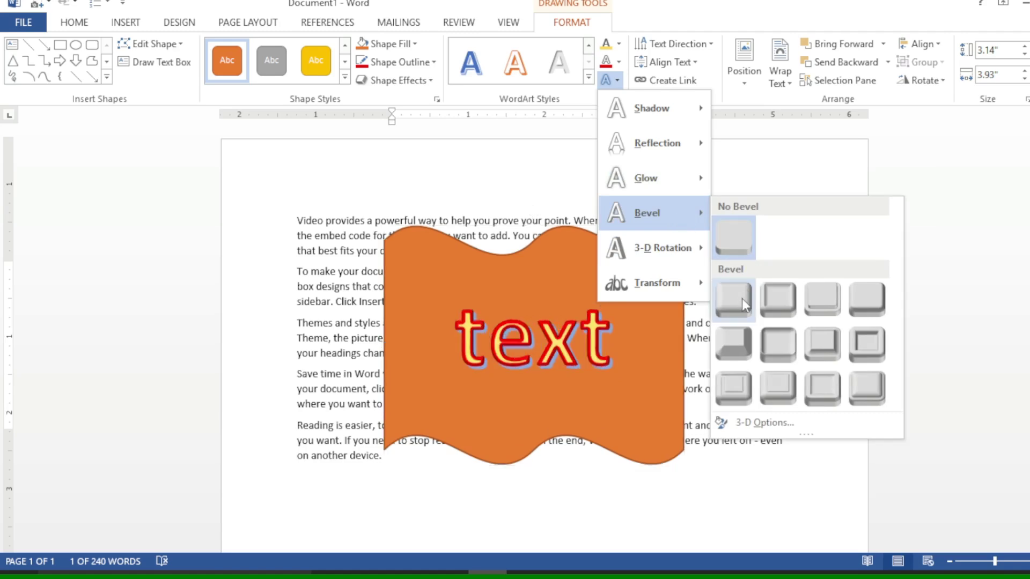
mouse_move(638, 255)
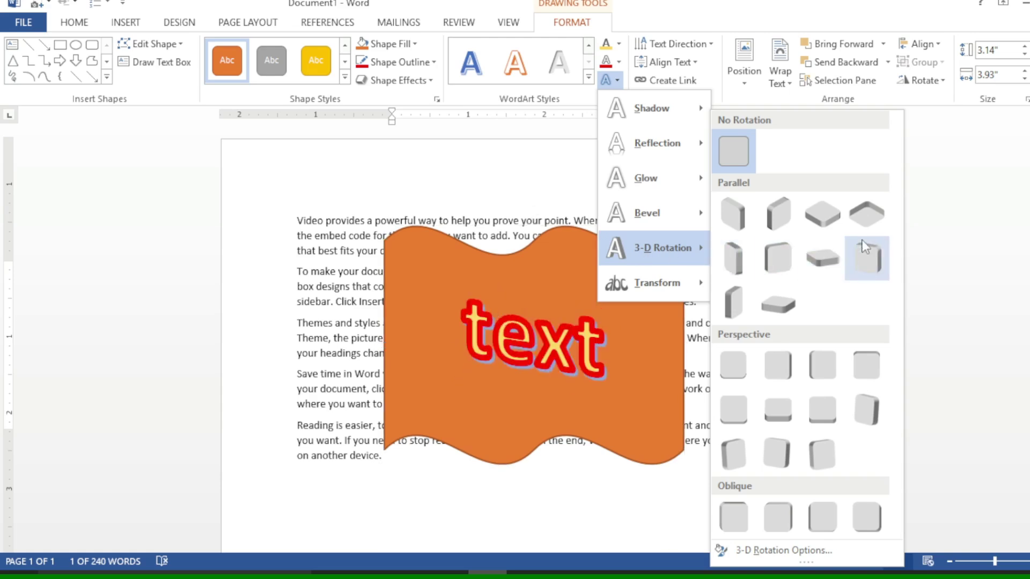
left_click(831, 220)
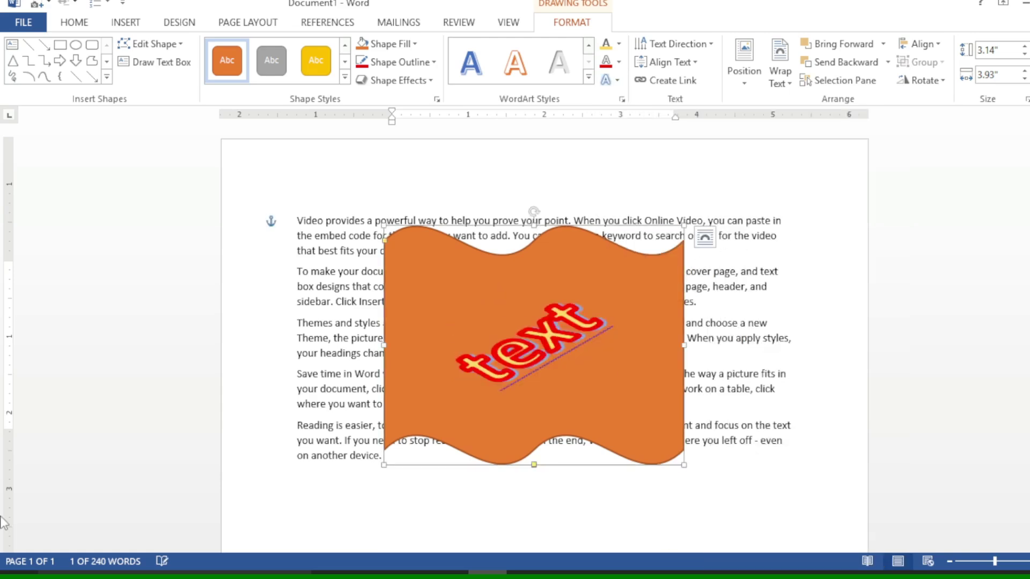
Step: Transform the WordArt text with the second Warp effect in the second row, a downward chevron
left_click(609, 79)
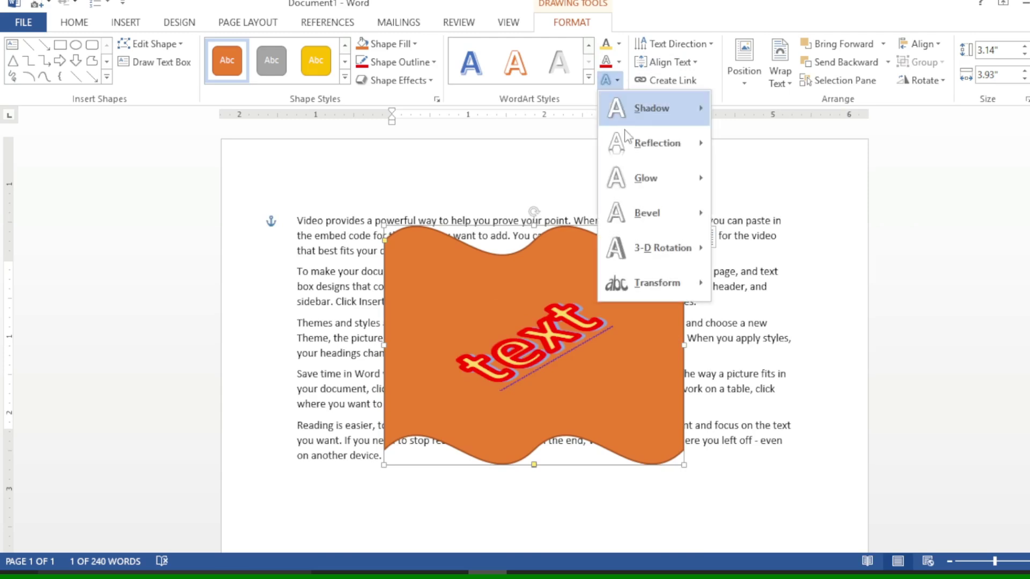
mouse_move(648, 277)
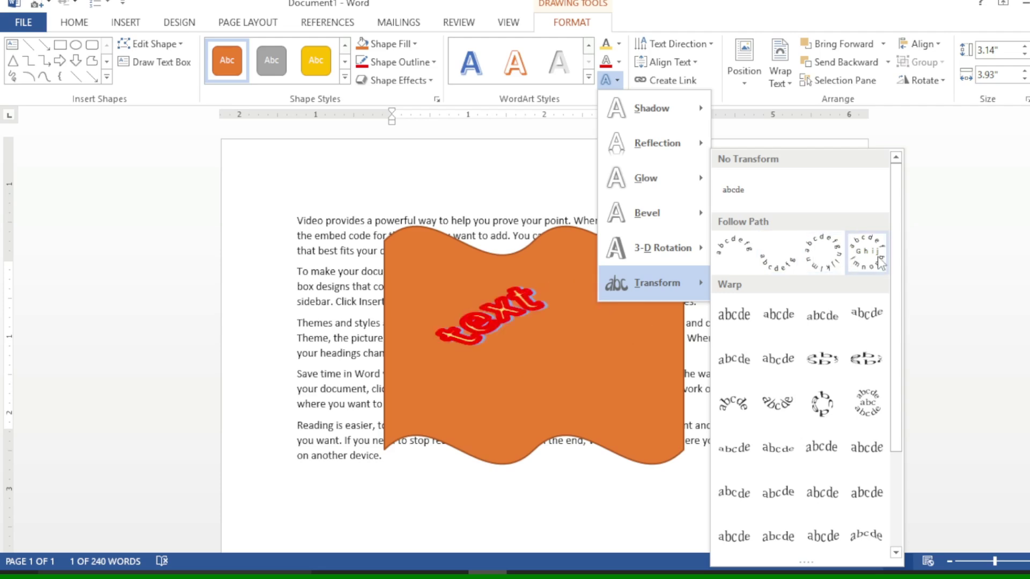
left_click(781, 363)
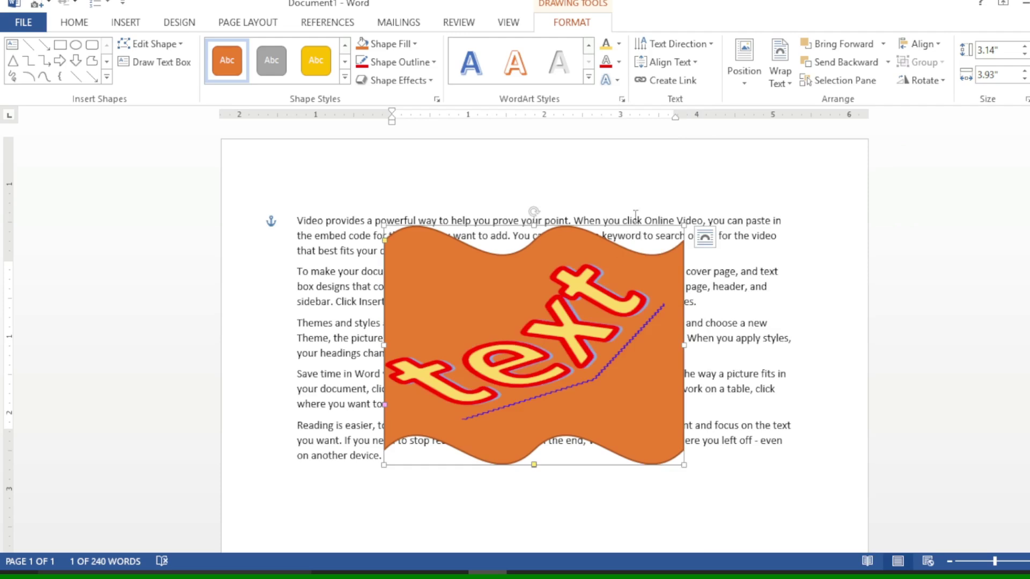